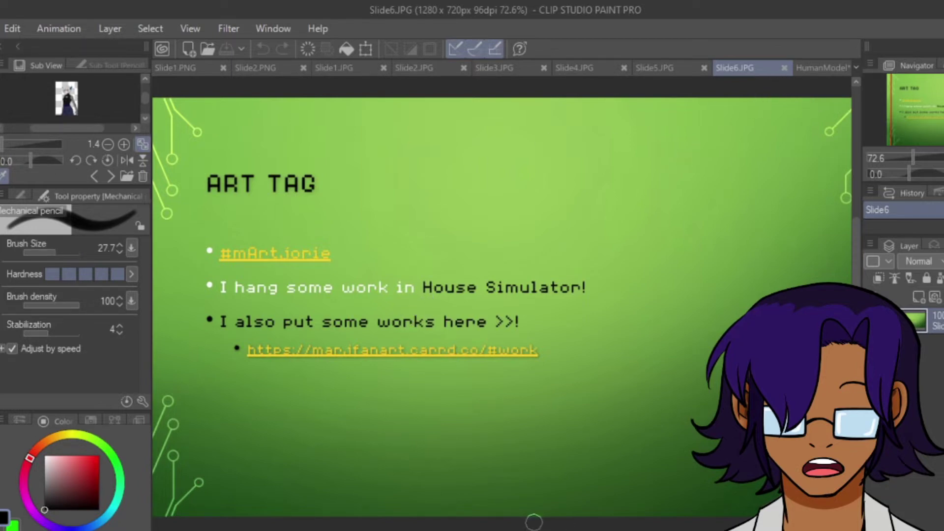
Step: Switch to the Marjorie character changes document and examine the base character's face, ear pieces, dress and full figure
scroll(501, 308, "left", 10)
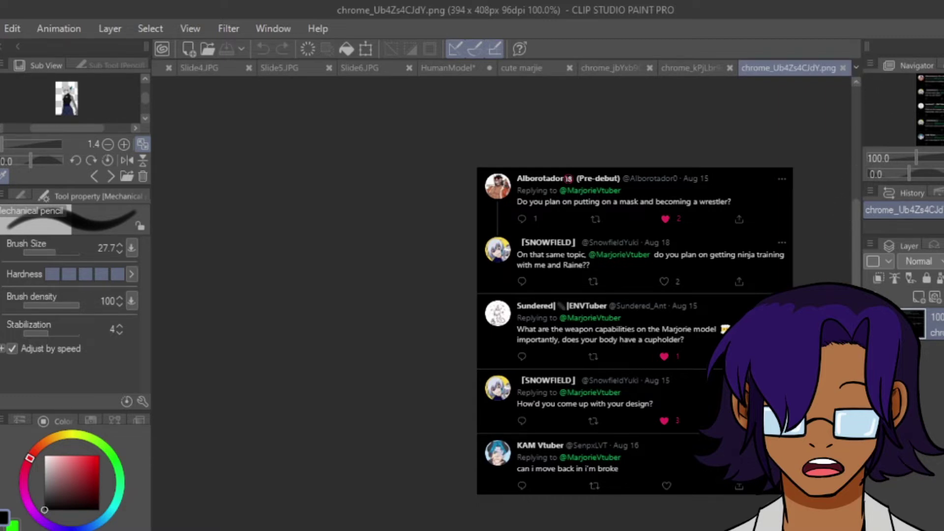
key("ctrl+Tab")
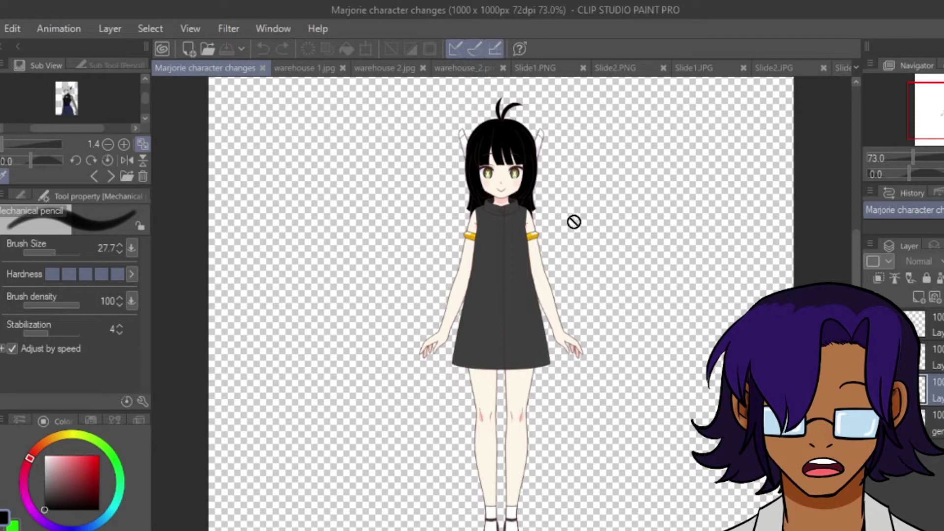
scroll(524, 150, "up", 3)
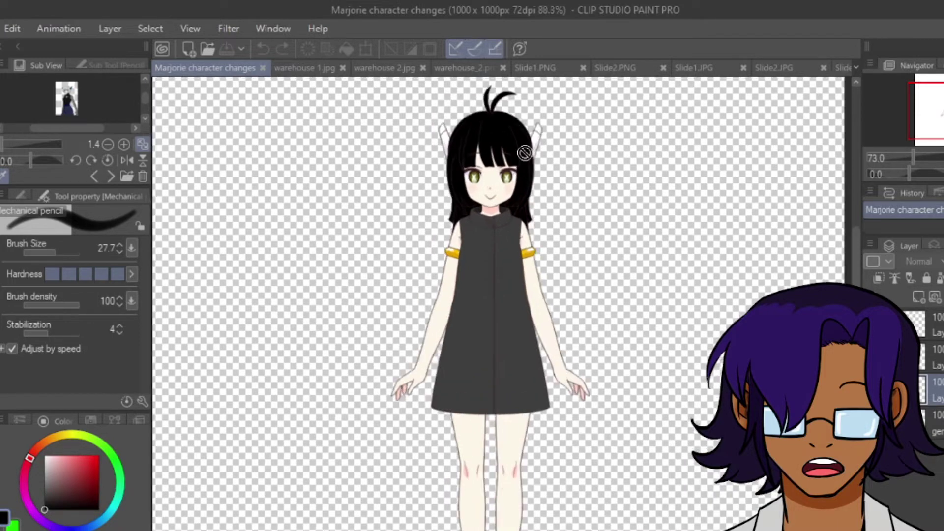
scroll(500, 151, "up", 2)
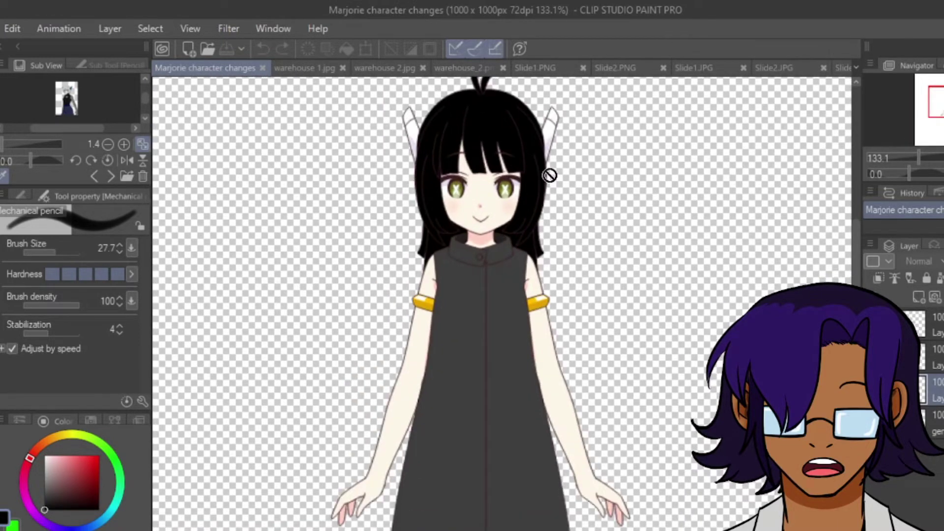
scroll(549, 176, "down", 4)
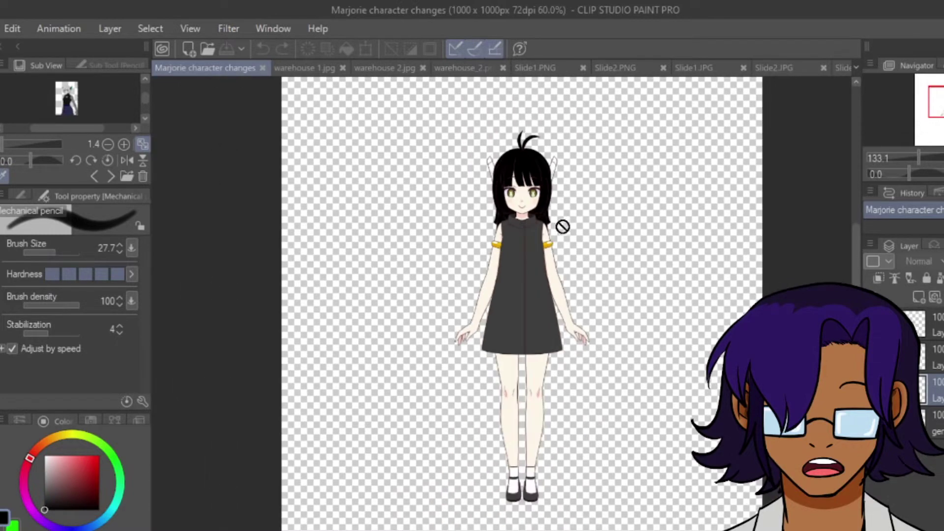
scroll(565, 443, "down", 1)
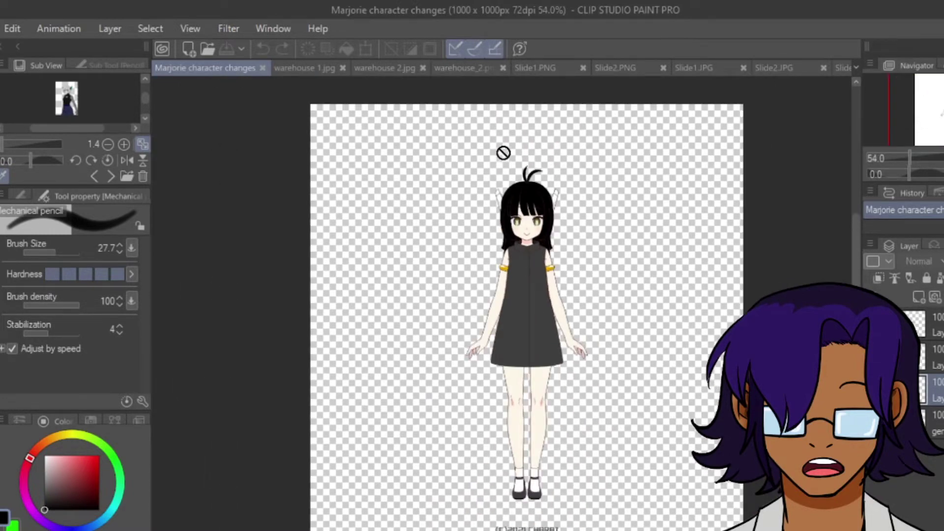
scroll(499, 149, "up", 4)
scroll(580, 284, "up", 7)
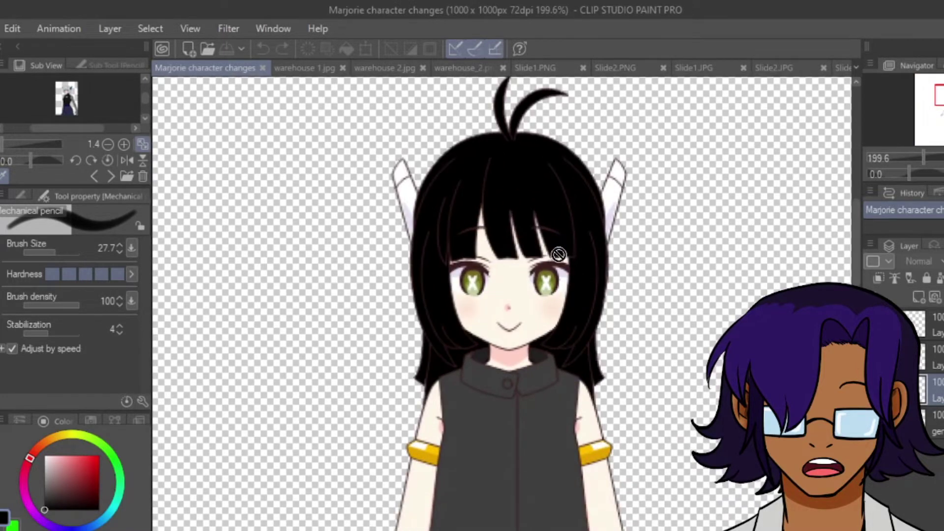
scroll(569, 260, "down", 5)
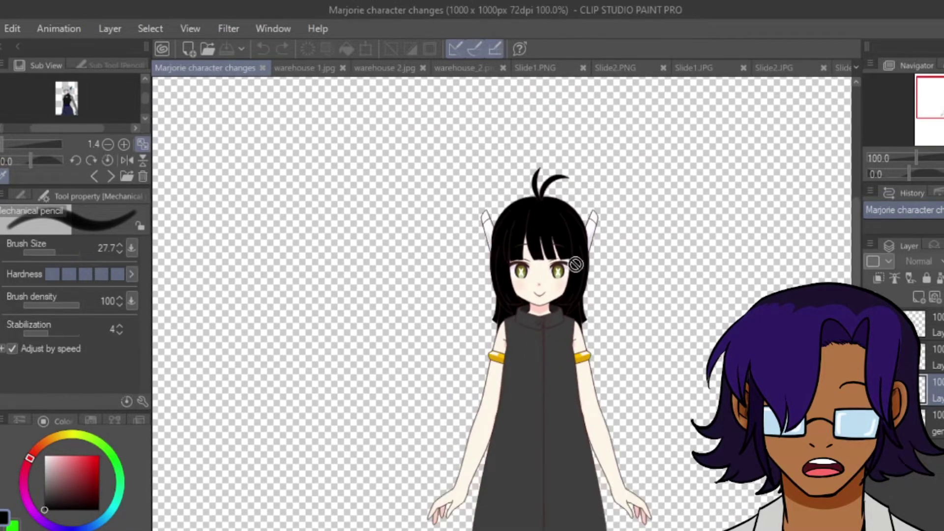
scroll(590, 305, "down", 3)
scroll(637, 445, "up", 3)
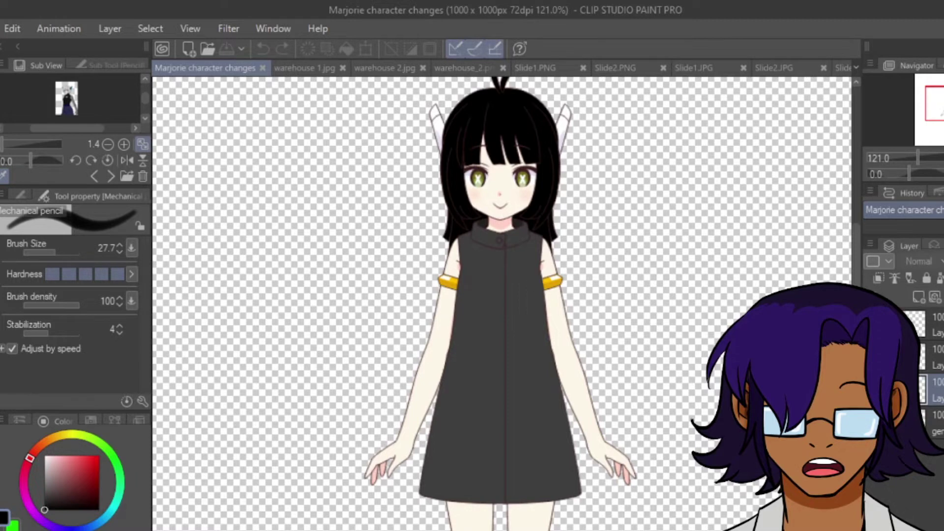
scroll(769, 359, "down", 3)
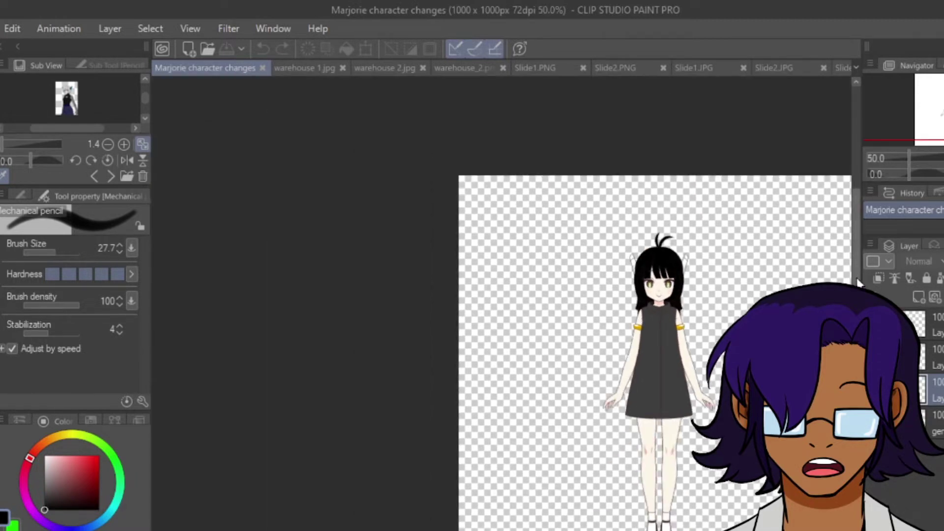
scroll(693, 299, "up", 3)
scroll(634, 236, "up", 1)
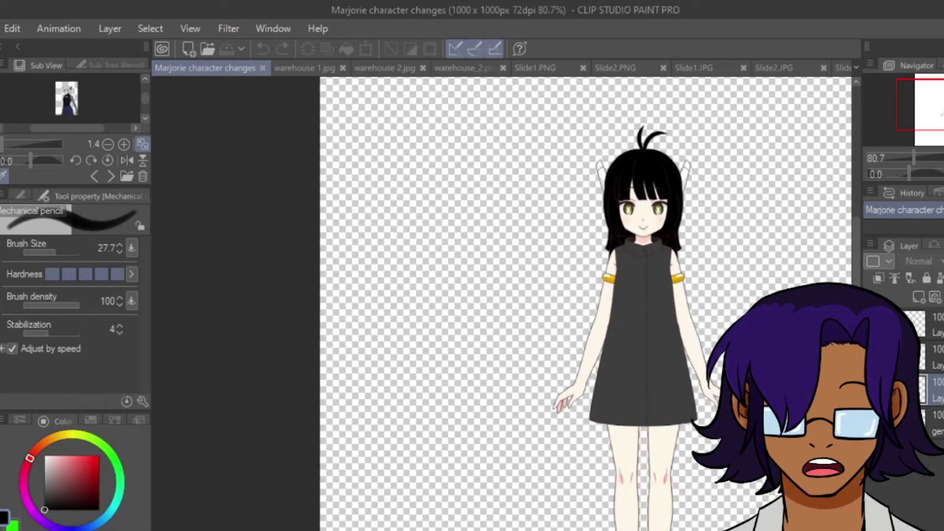
Step: Show the drawn changes over the base character: bright green eyes, facial seam lines, white chest area and limb joint lines
key("ctrl+v")
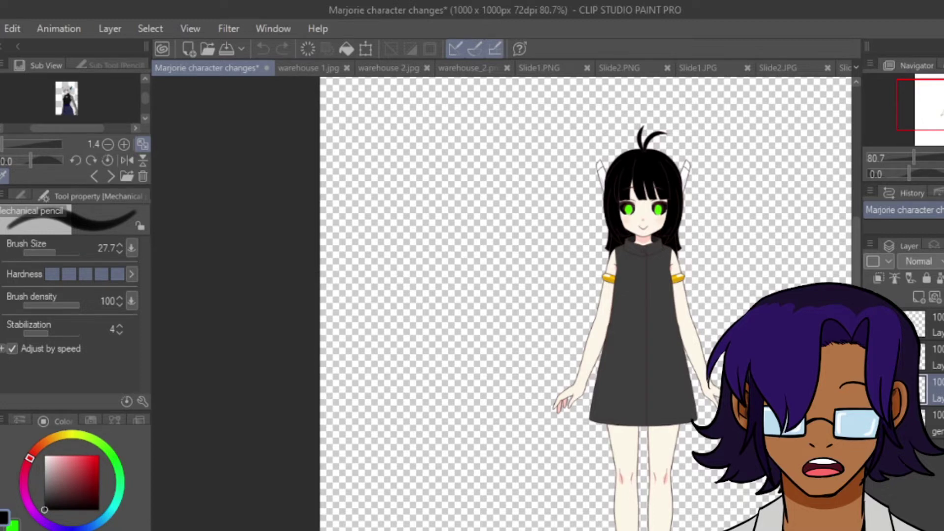
scroll(666, 200, "up", 6)
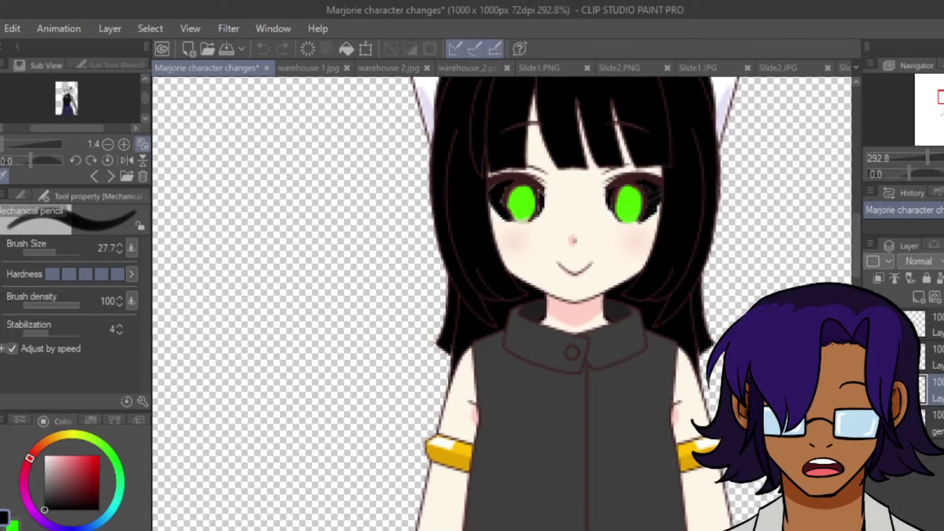
scroll(634, 246, "down", 6)
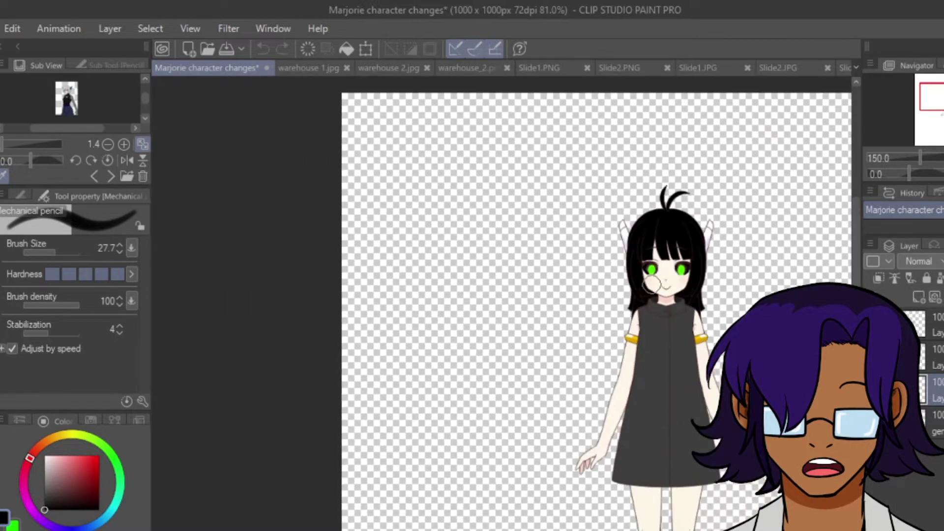
scroll(634, 246, "up", 1)
scroll(762, 363, "up", 1)
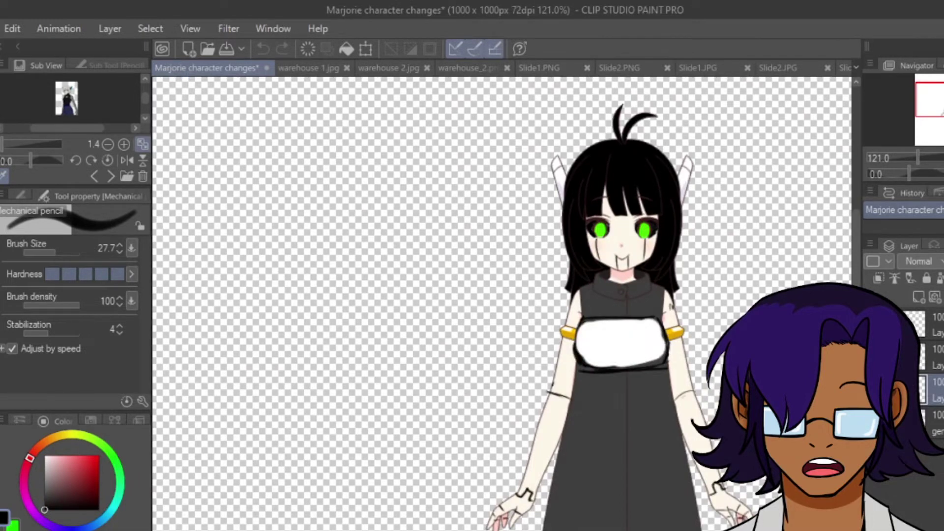
Step: Examine the modified character's face markings, chest area, elbow and wrist joints, hands and knee outlines
scroll(654, 243, "up", 5)
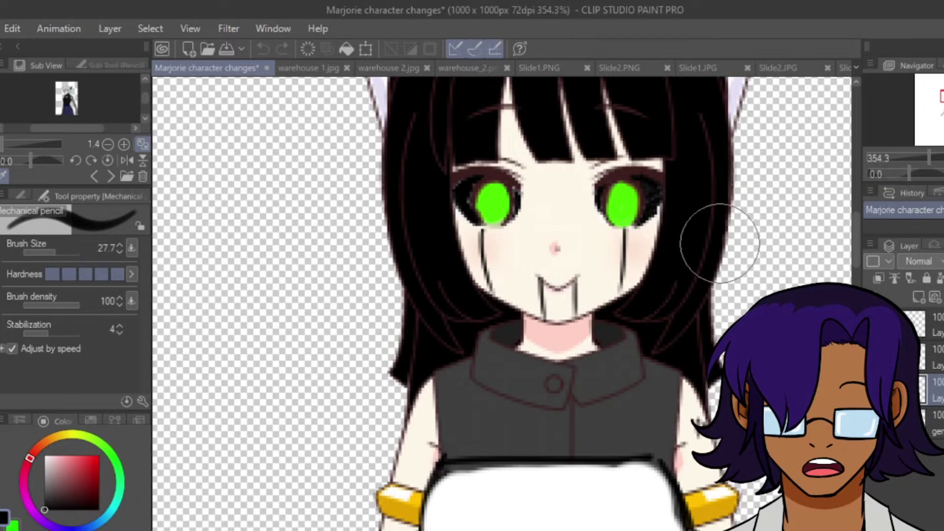
scroll(719, 243, "down", 8)
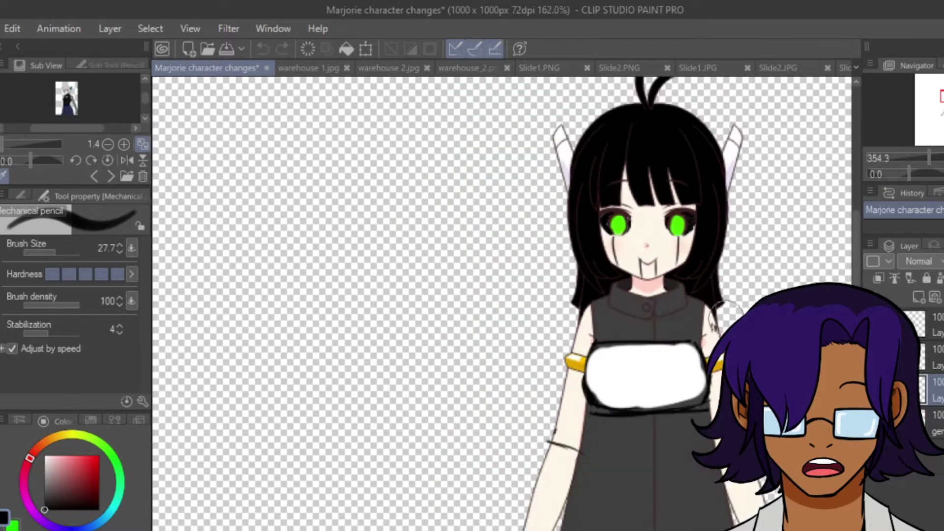
scroll(755, 477, "up", 3)
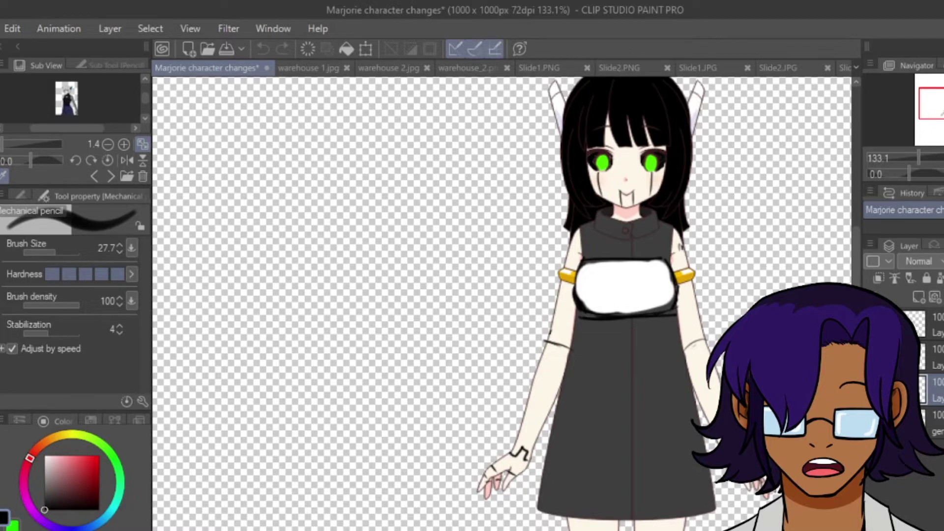
scroll(750, 402, "down", 1)
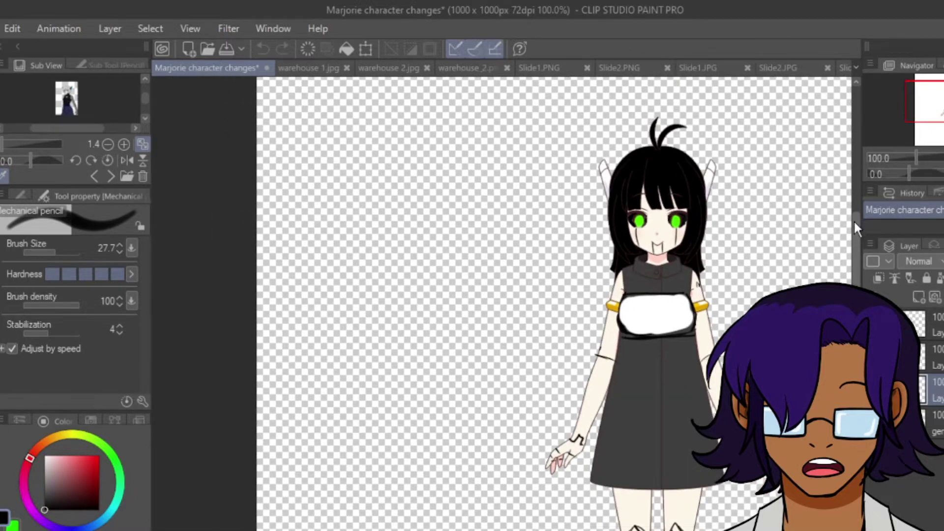
scroll(799, 310, "down", 3)
scroll(799, 310, "up", 3)
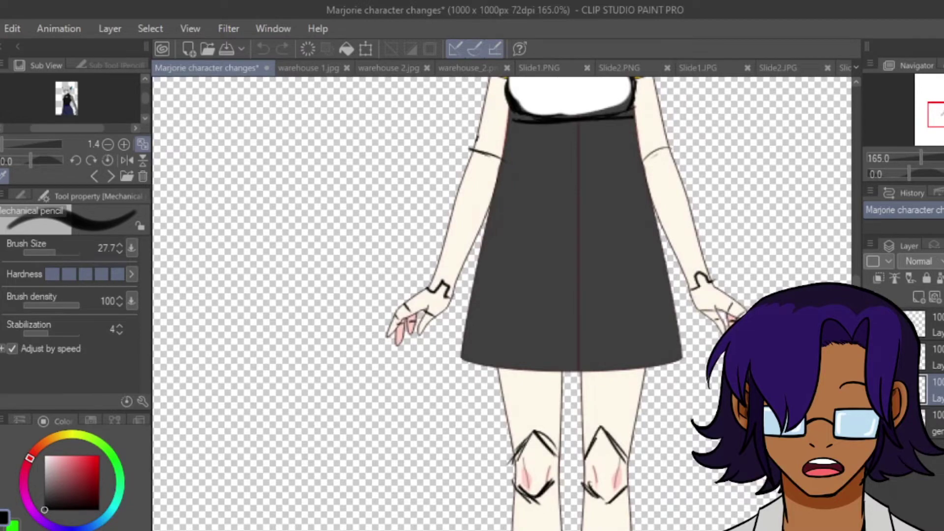
scroll(501, 303, "down", 5)
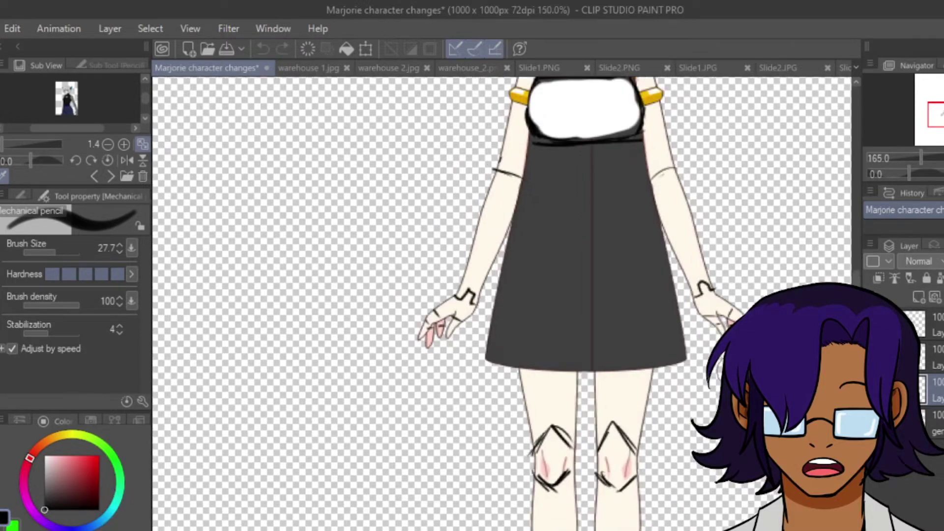
scroll(644, 403, "up", 5)
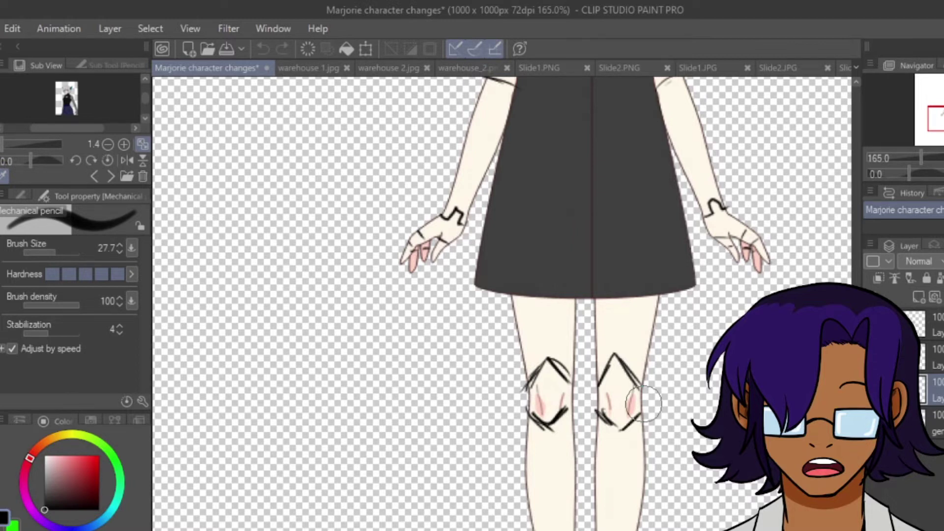
scroll(644, 403, "down", 5)
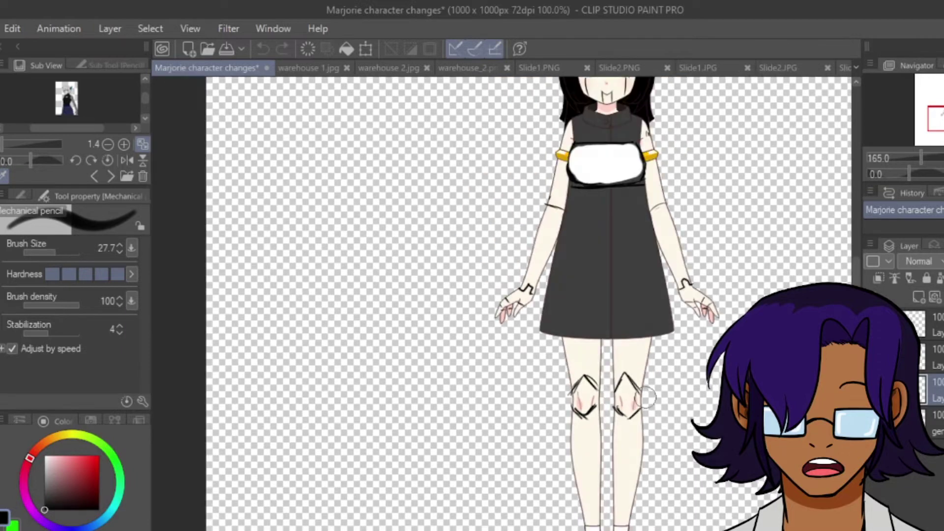
scroll(689, 402, "up", 4)
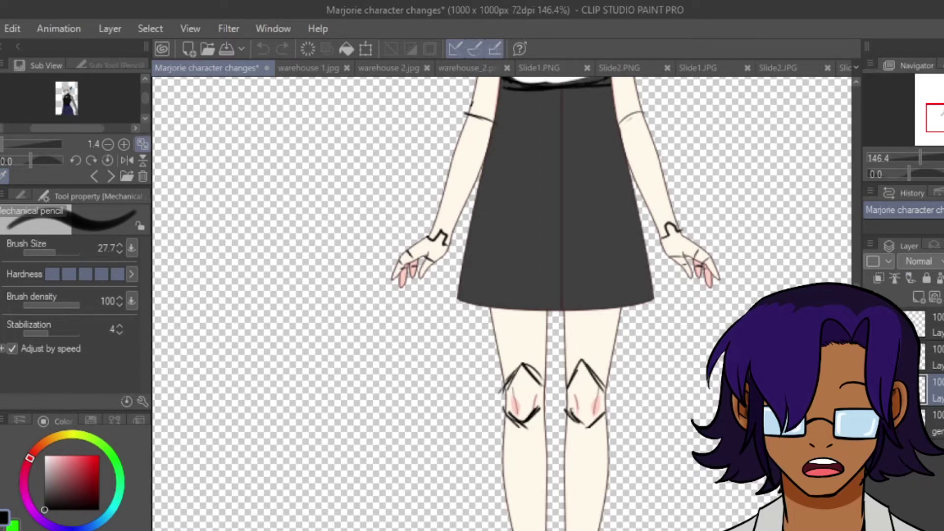
Step: Show the additional sketched details on the character: wrist and ankle cuffs, extra elbow and finger lines, and thigh bands
scroll(628, 334, "down", 4)
scroll(628, 335, "up", 5)
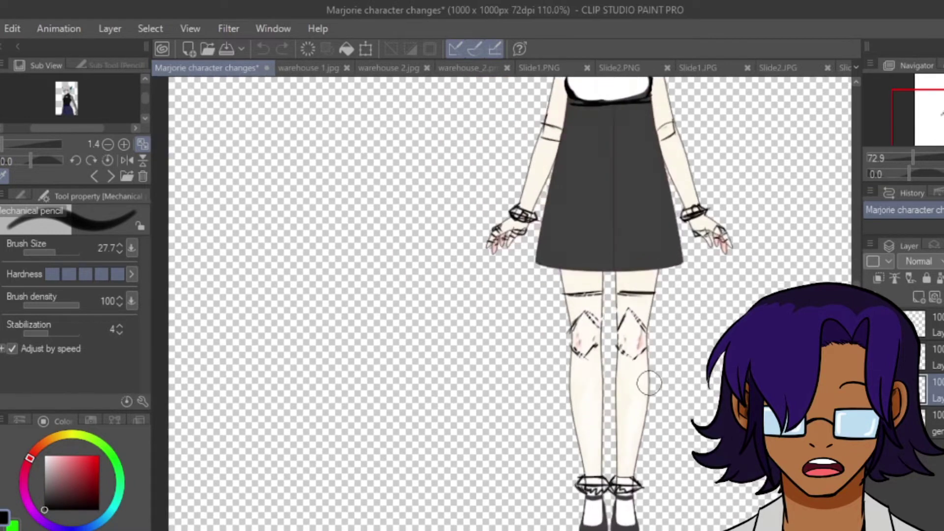
scroll(628, 335, "down", 4)
scroll(679, 253, "up", 3)
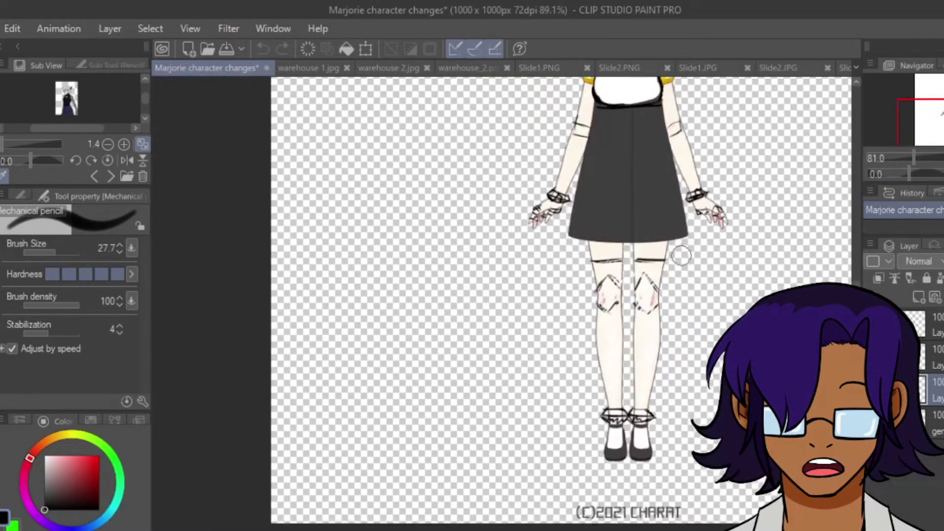
Step: Examine the added cuffs, thigh bands and joint lines on the modified character, from the legs up to the head
scroll(651, 186, "up", 2)
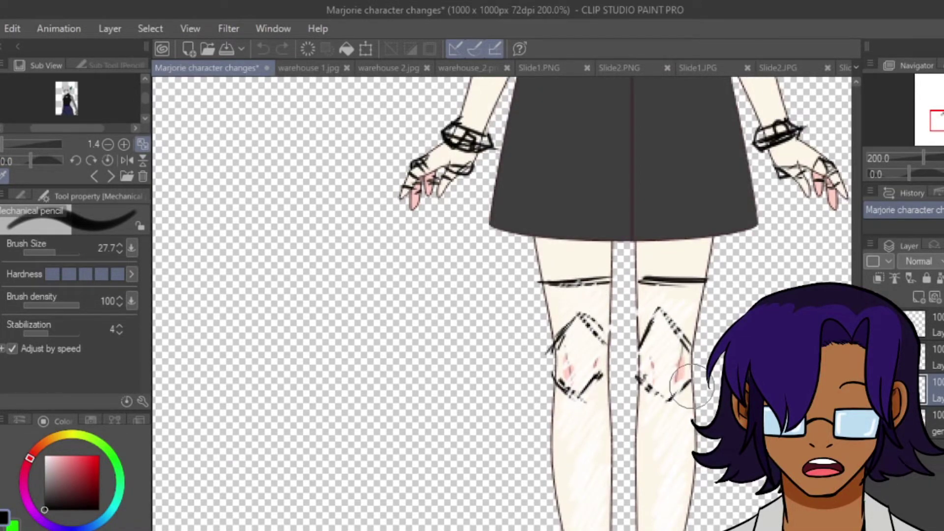
scroll(571, 295, "down", 4)
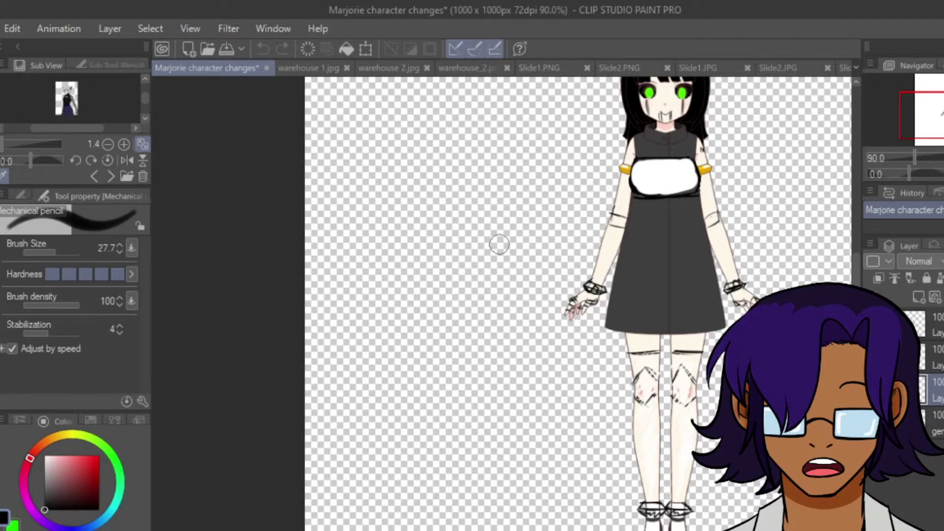
scroll(772, 246, "down", 2)
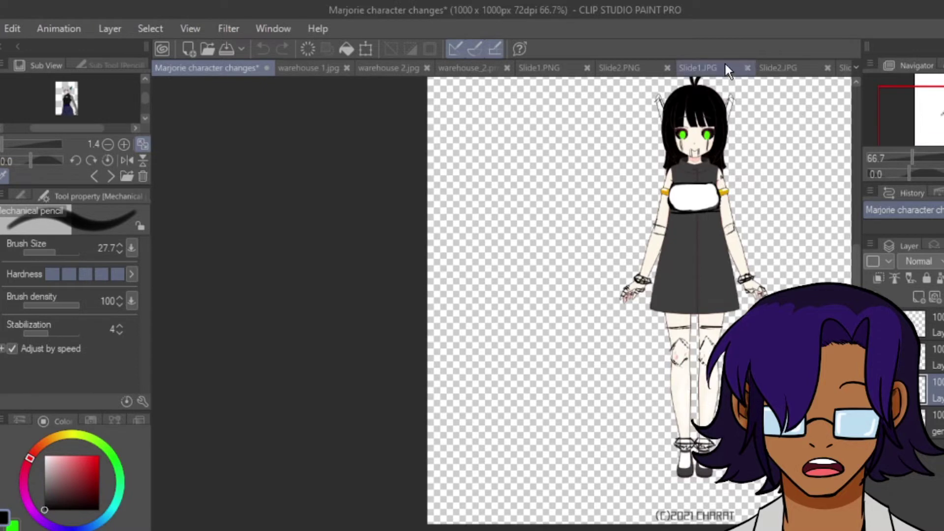
scroll(733, 135, "up", 2)
scroll(733, 134, "up", 5)
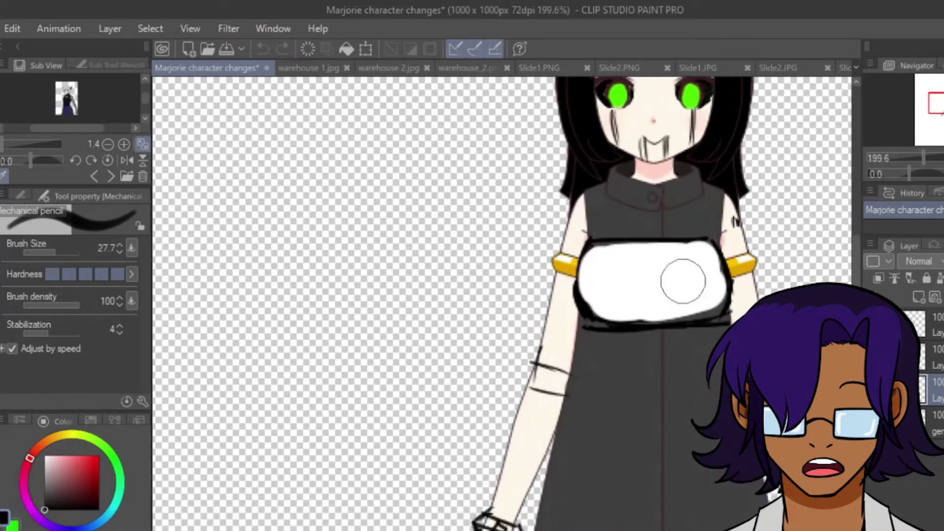
scroll(680, 278, "down", 2)
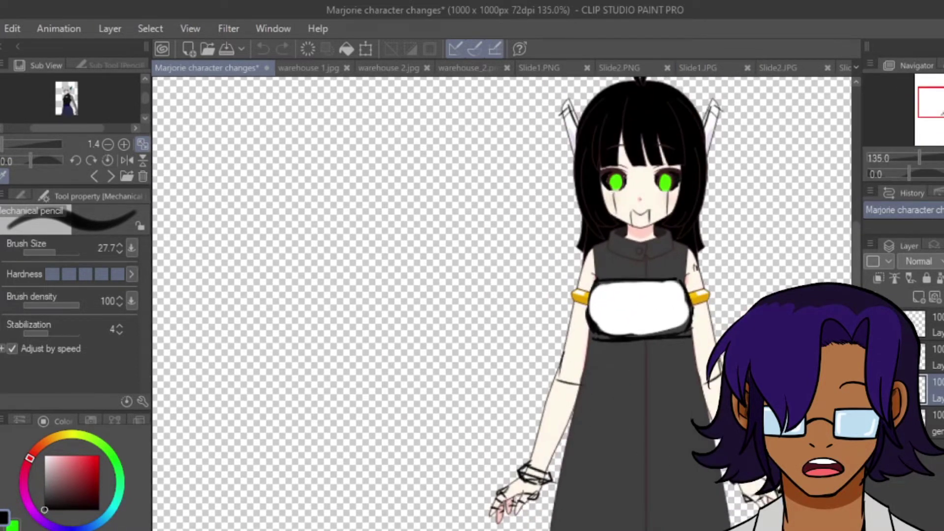
Step: Switch to the Marjorie.jpg concept sheet and examine its pose sketches, colored front and back views, and standing figure
scroll(560, 206, "down", 2)
scroll(560, 206, "up", 3)
scroll(560, 207, "down", 1)
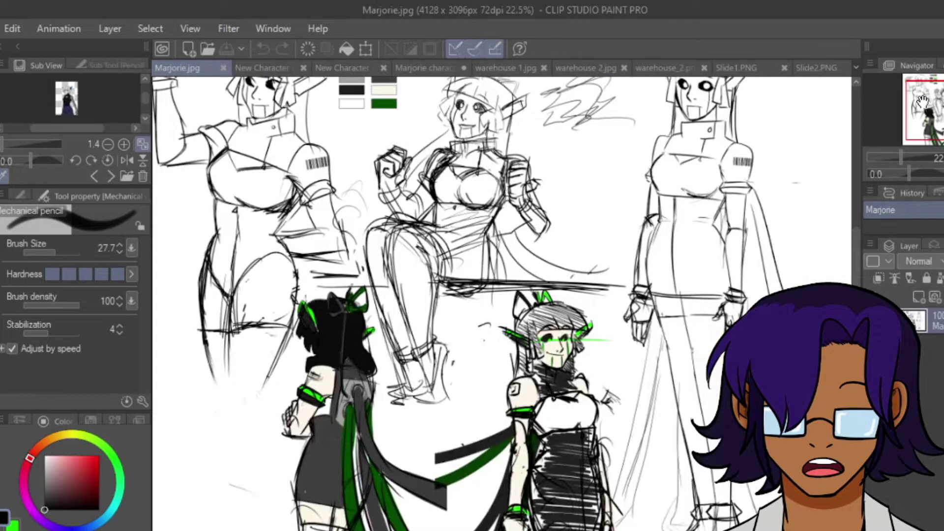
scroll(628, 143, "down", 4)
scroll(628, 143, "up", 4)
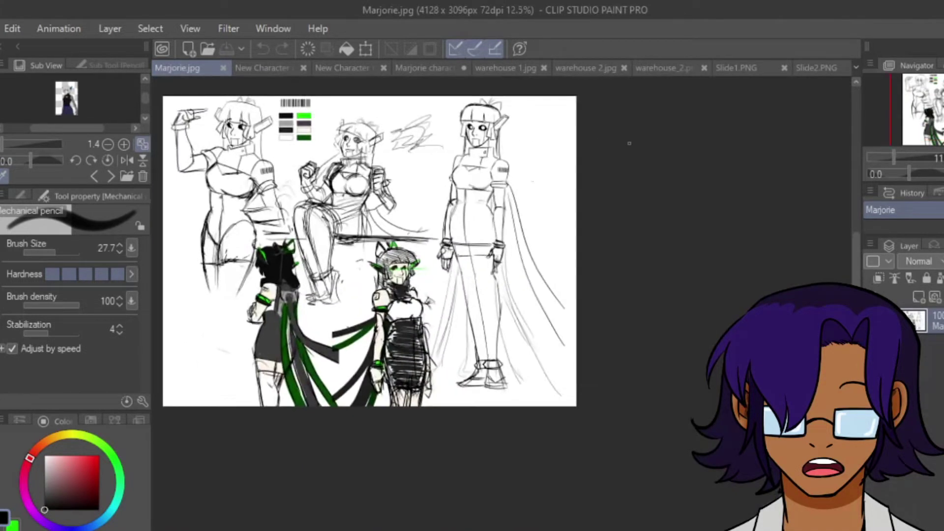
scroll(518, 131, "up", 1)
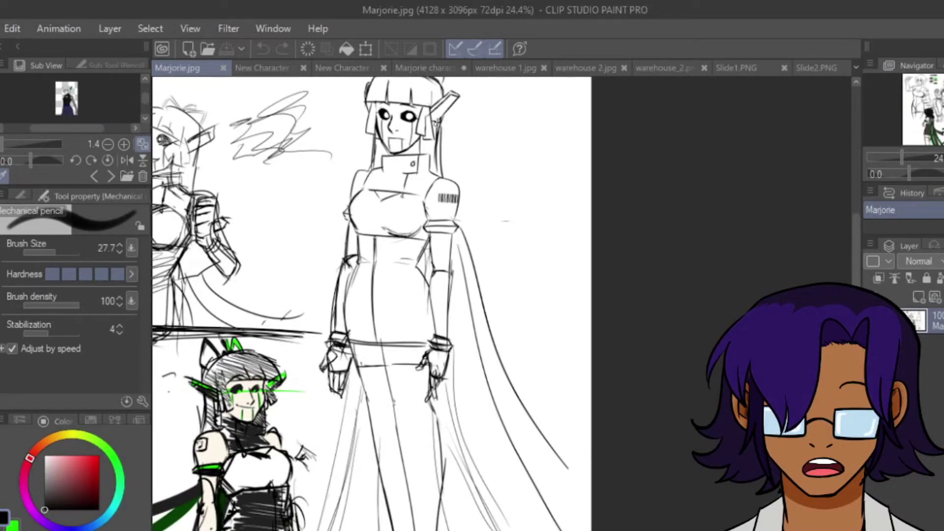
scroll(517, 131, "down", 2)
scroll(518, 131, "up", 1)
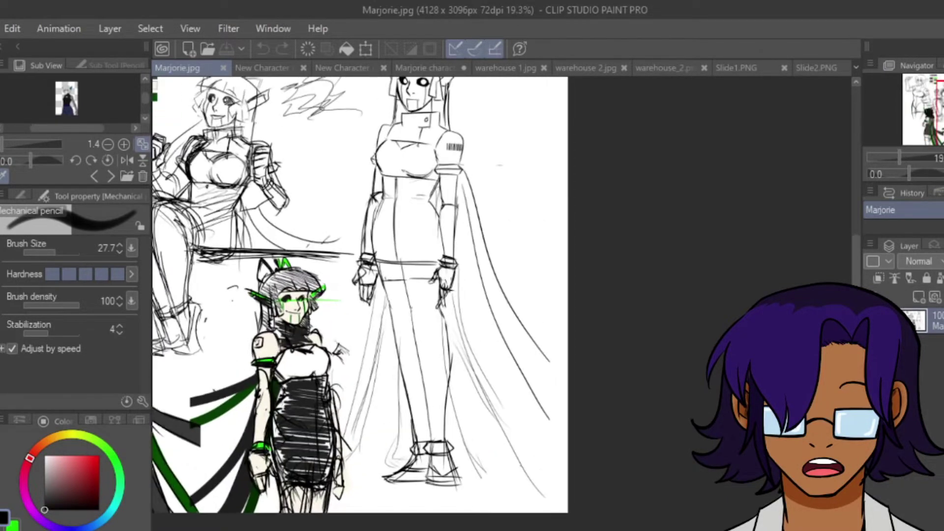
Step: Examine the colored front view's head accessories, face markings, arm bands and dark dress alongside the standing line figure
scroll(207, 427, "up", 1)
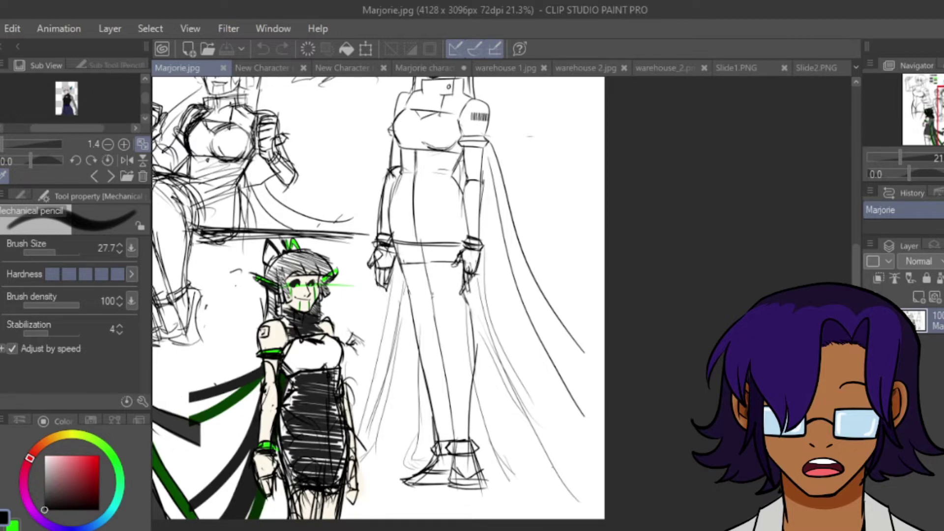
scroll(283, 350, "down", 3)
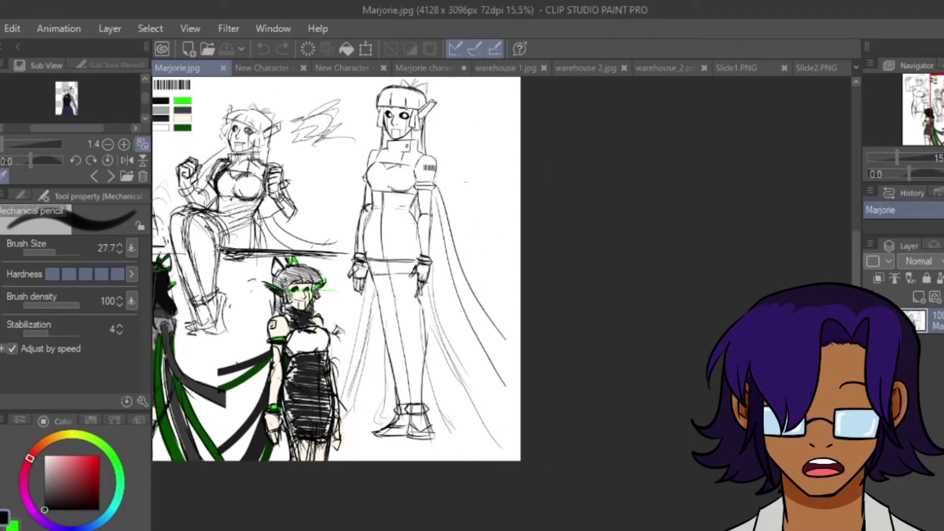
scroll(282, 350, "up", 5)
scroll(282, 350, "up", 2)
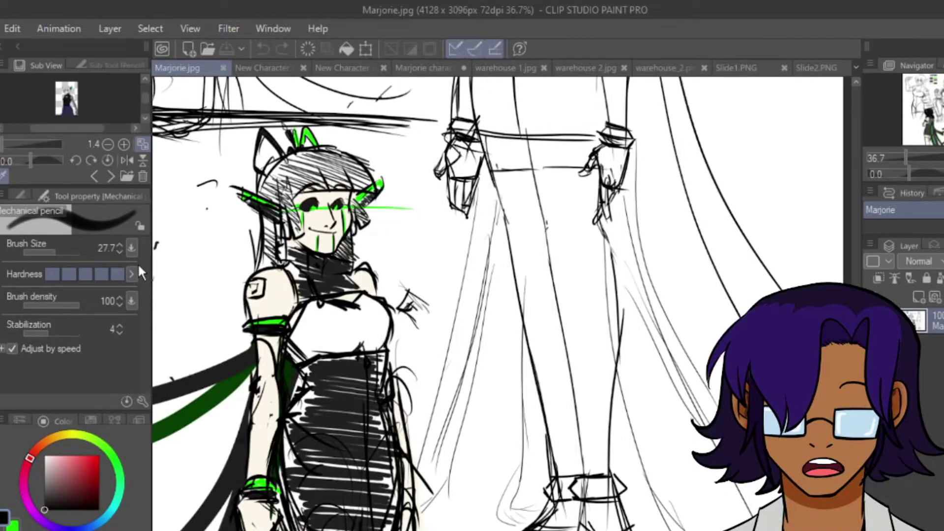
scroll(253, 304, "up", 1)
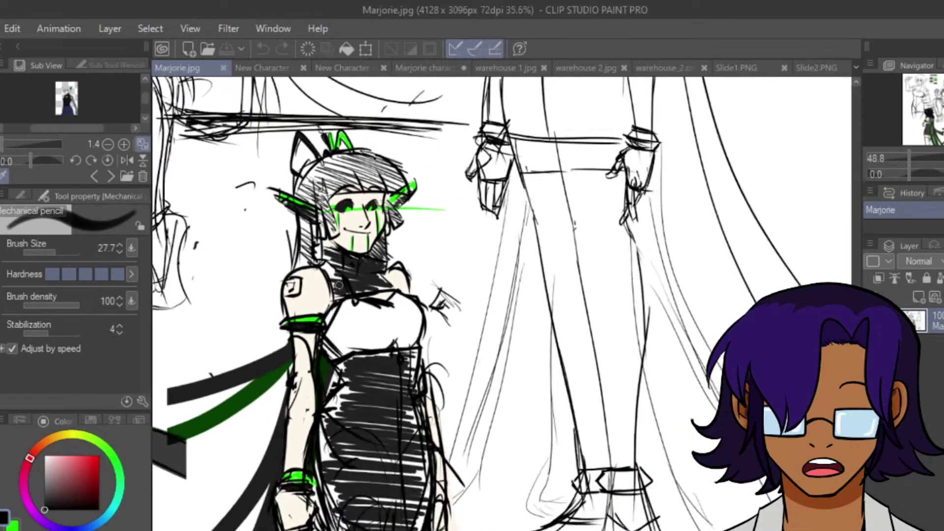
scroll(334, 290, "down", 2)
scroll(339, 286, "down", 2)
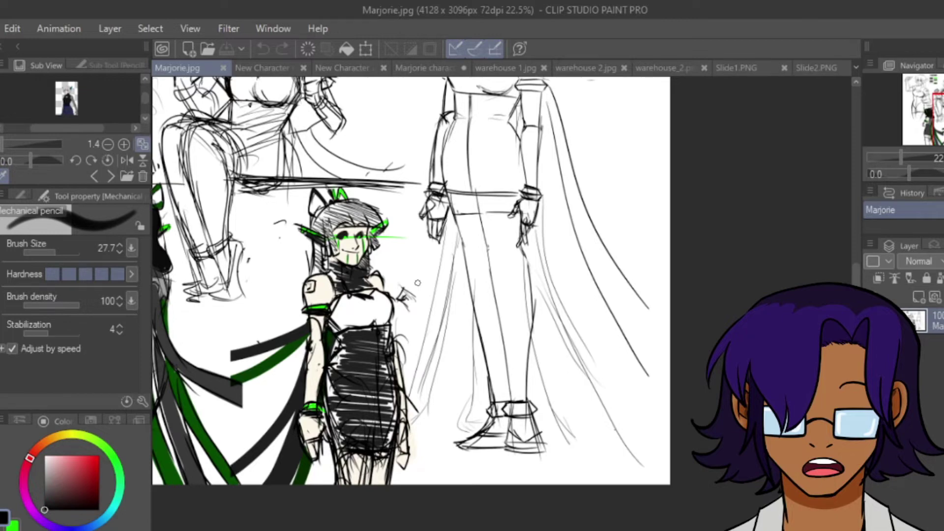
scroll(418, 283, "down", 3)
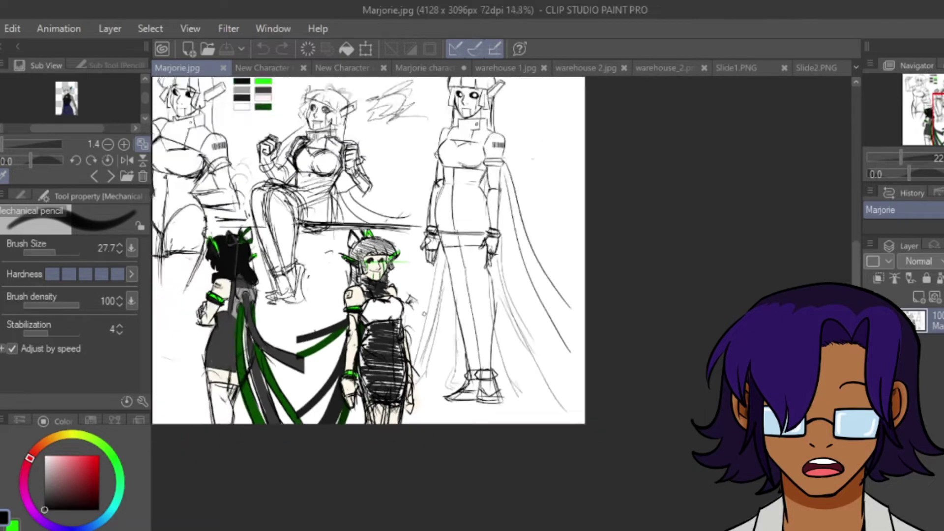
Step: Examine the standing figure's collar, barcoded shoulder, torso and cape lines, up close and in full length
scroll(445, 222, "up", 3)
scroll(446, 224, "up", 3)
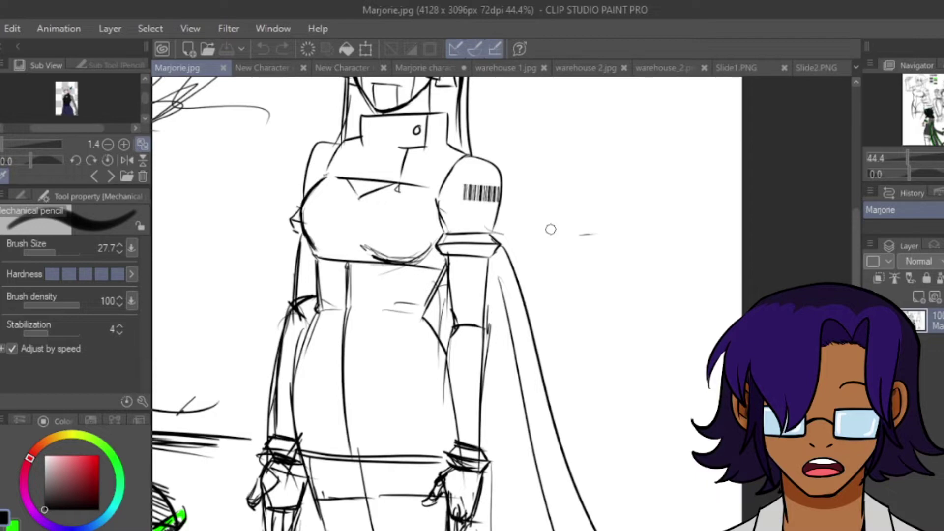
scroll(532, 228, "down", 3)
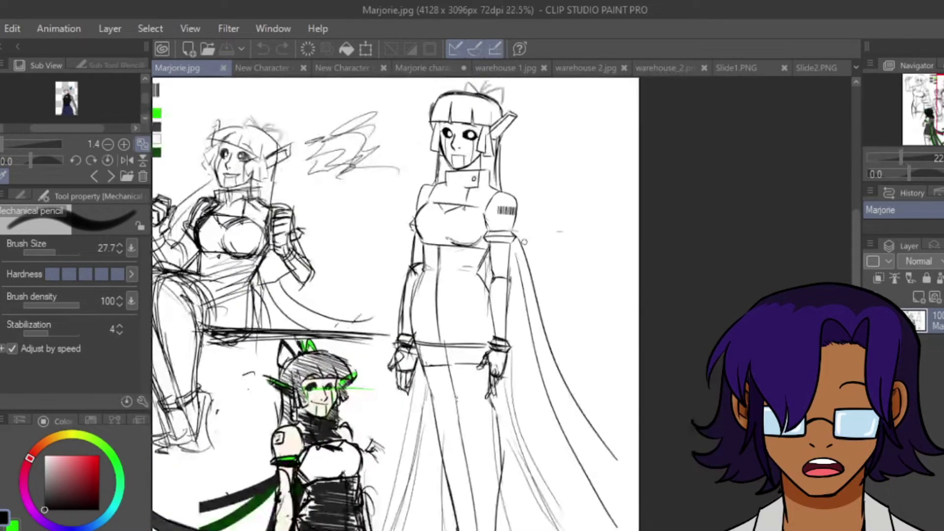
scroll(464, 352, "down", 2)
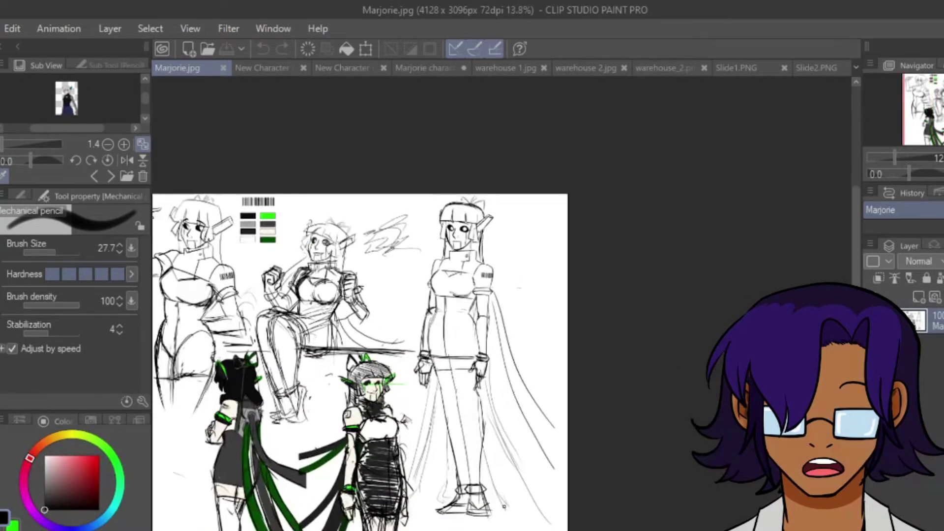
scroll(462, 443, "up", 1)
scroll(258, 256, "down", 3)
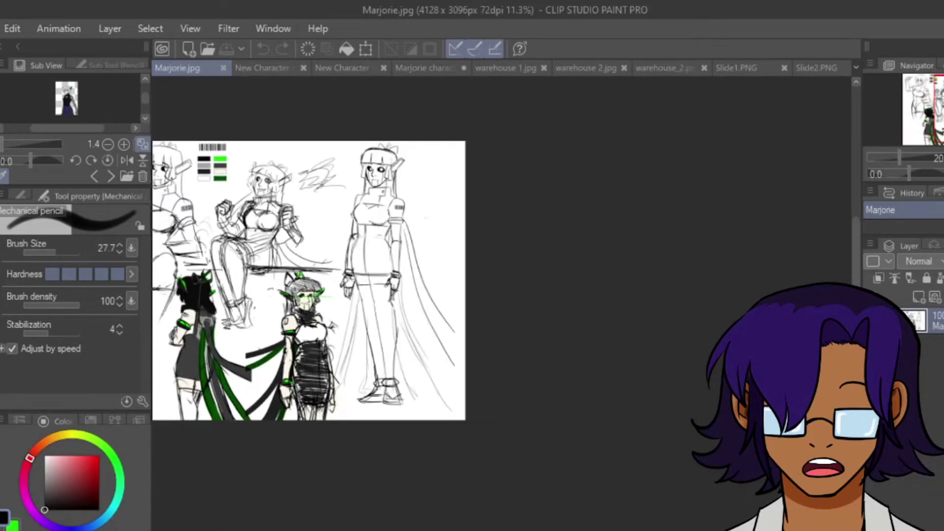
Step: Examine the raised-arm pose sketch's chest, waist and leg lines next to the seated pose sketch
scroll(220, 255, "up", 5)
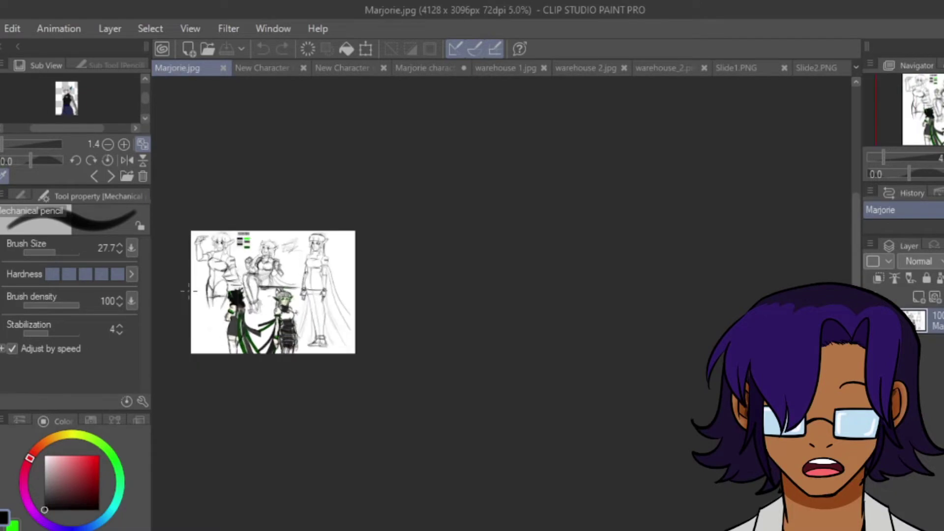
scroll(220, 255, "up", 1)
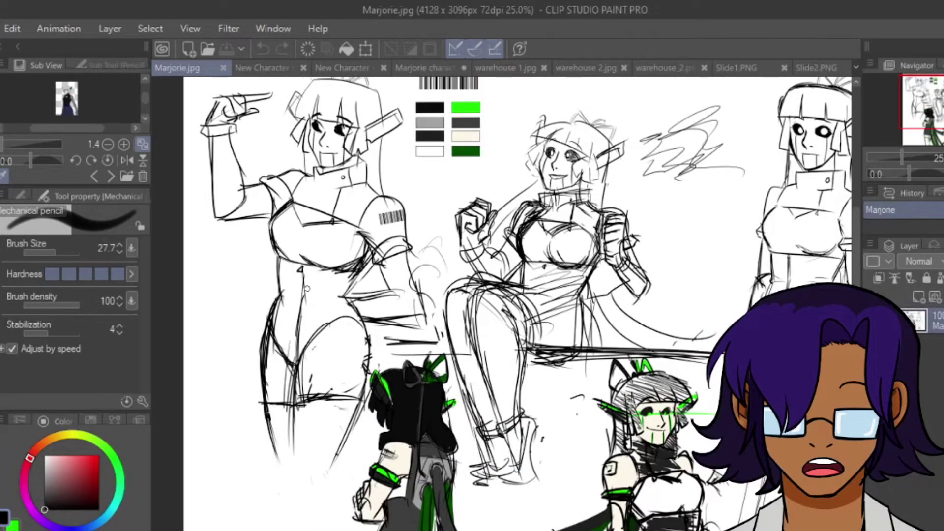
scroll(309, 290, "up", 3)
scroll(316, 294, "up", 1)
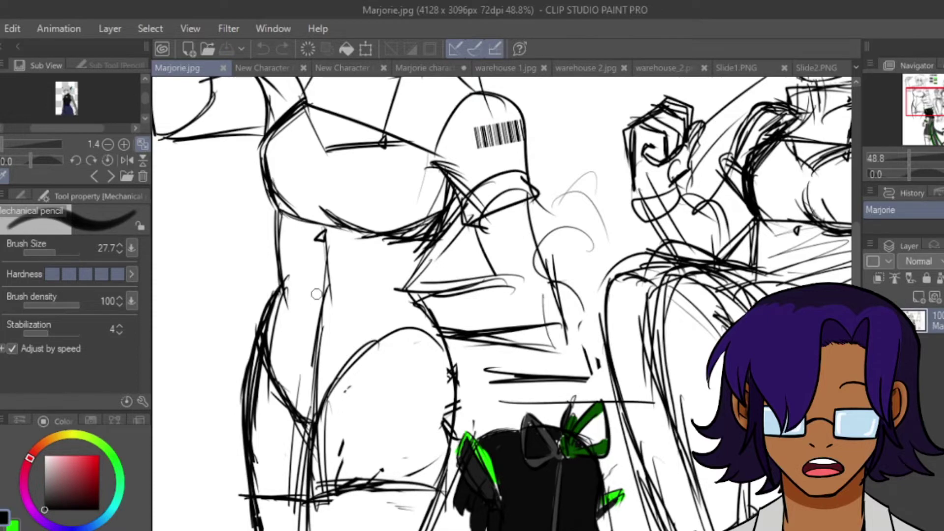
scroll(316, 293, "down", 3)
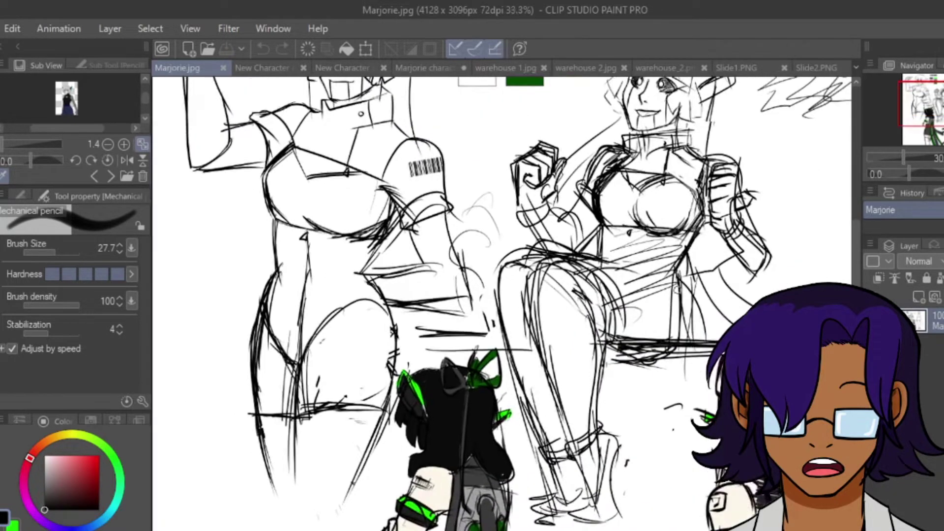
scroll(636, 286, "up", 1)
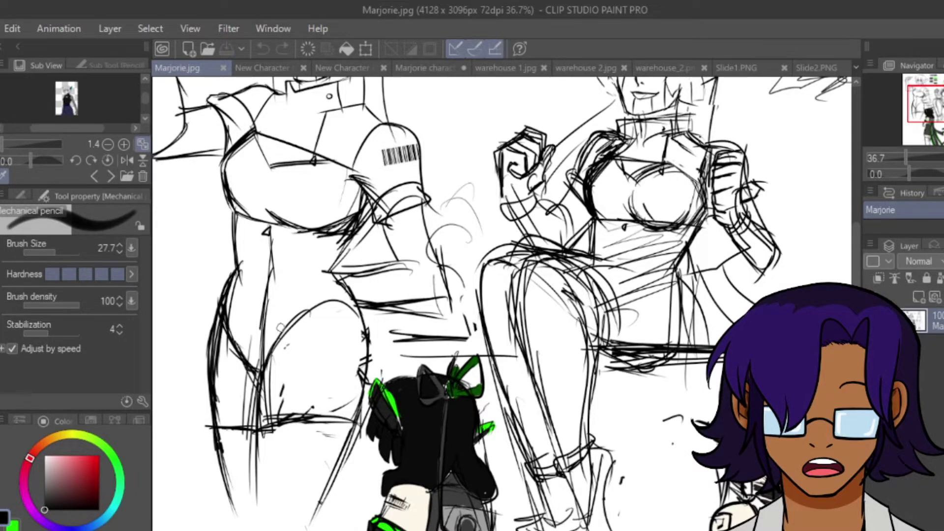
scroll(609, 274, "down", 4)
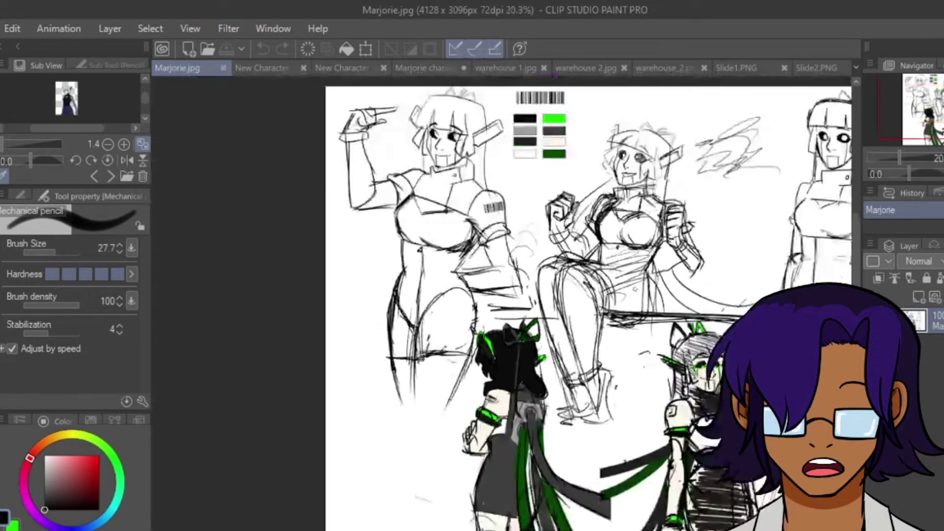
scroll(634, 289, "down", 5)
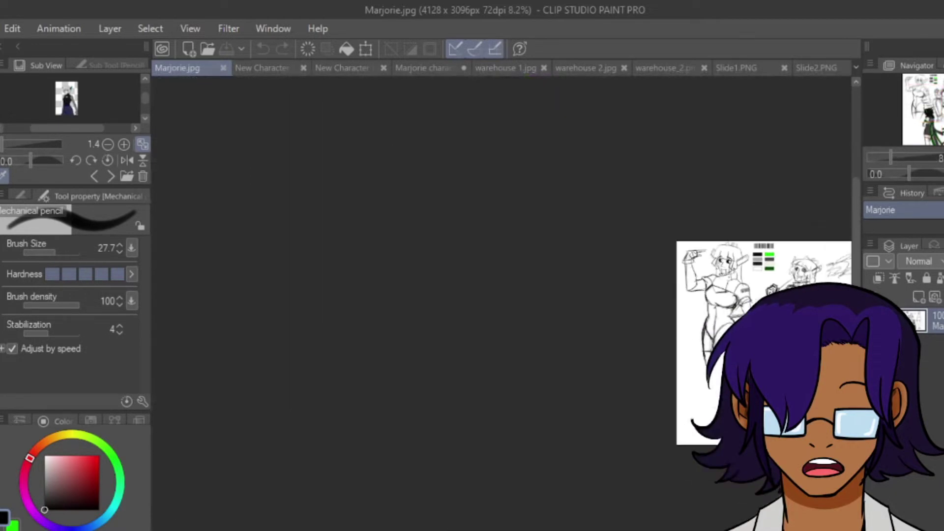
Step: Examine the colored back view of the character, including the black hair, short dress and trailing green and gray ribbons
scroll(799, 423, "up", 5)
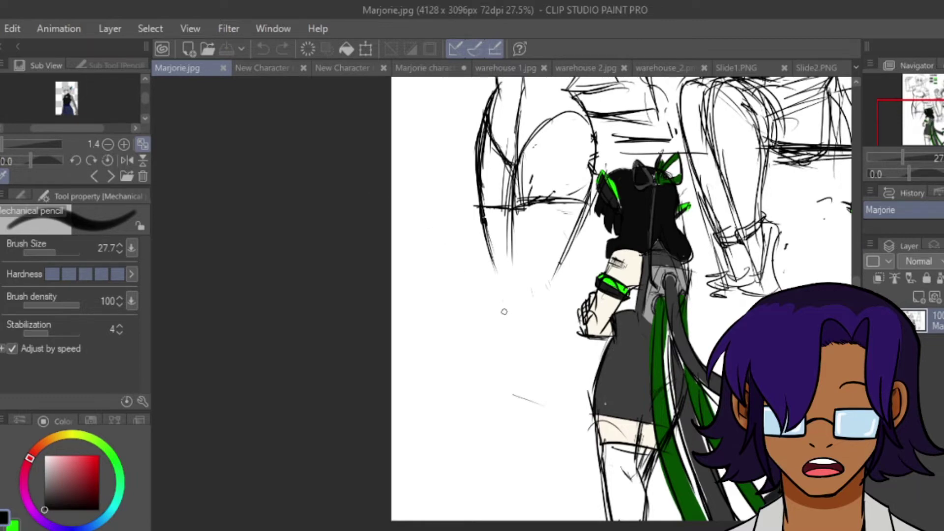
scroll(563, 342, "down", 2)
scroll(694, 307, "up", 2)
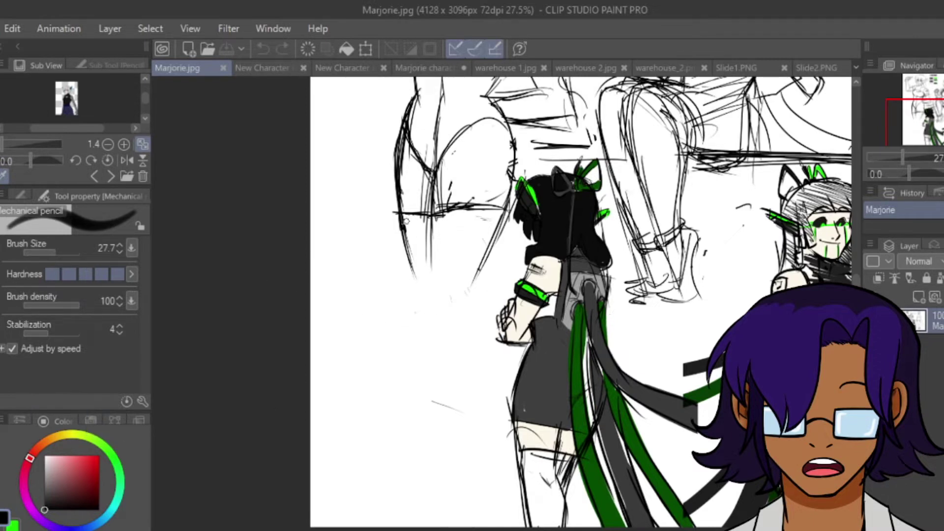
scroll(540, 163, "down", 2)
scroll(565, 221, "up", 3)
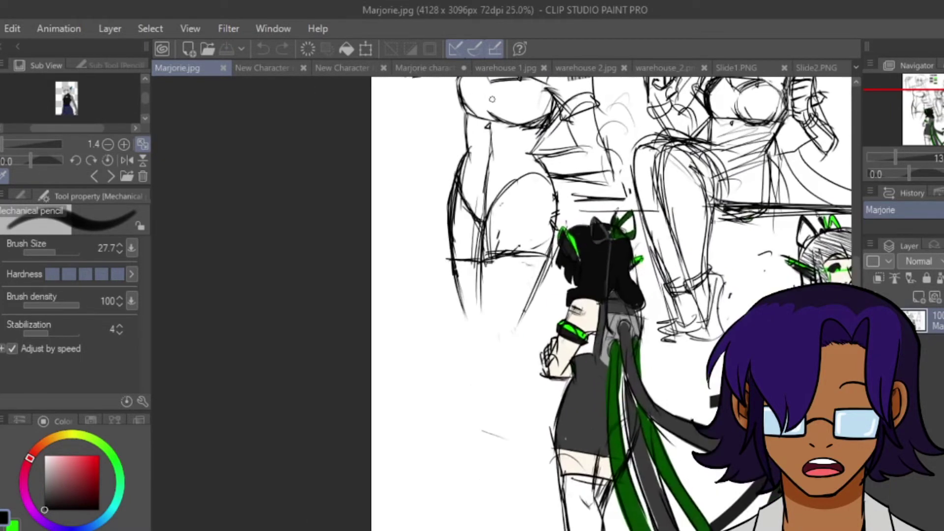
scroll(566, 221, "down", 3)
scroll(713, 369, "up", 1)
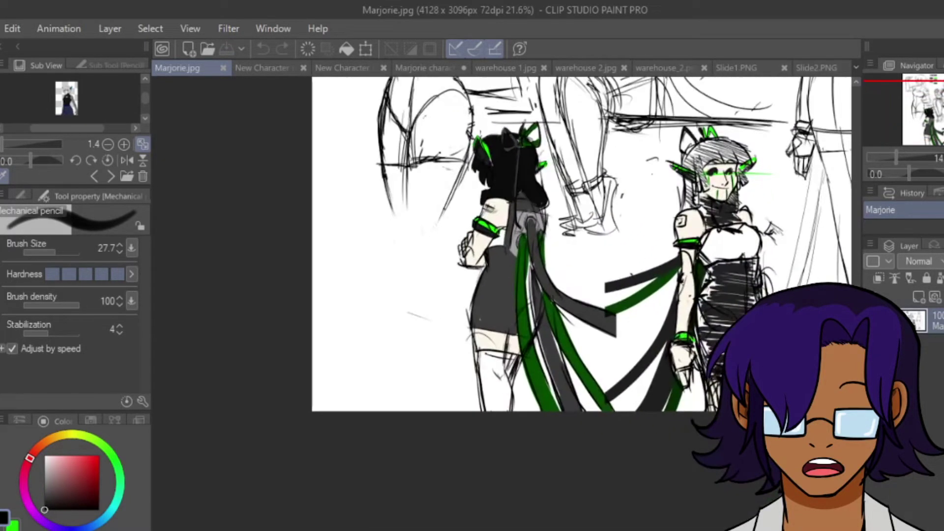
scroll(712, 368, "up", 1)
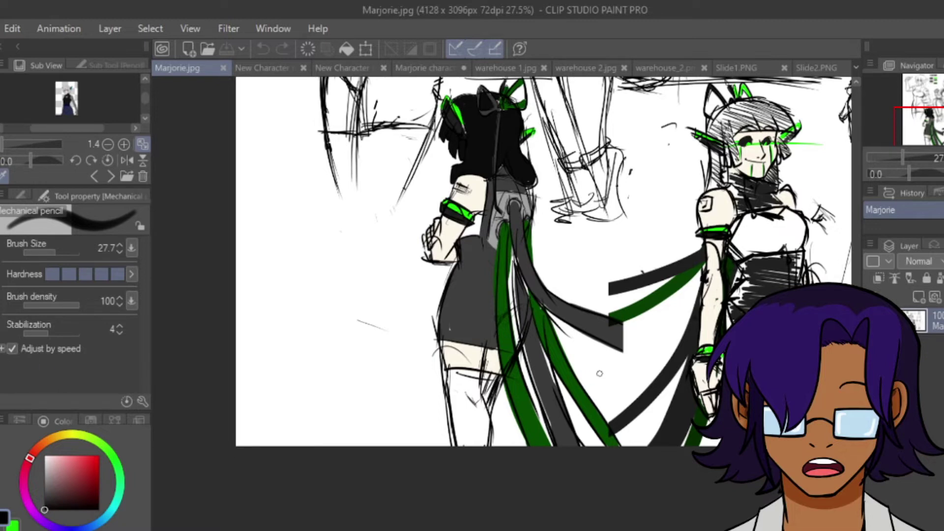
scroll(703, 356, "down", 3)
scroll(732, 157, "up", 3)
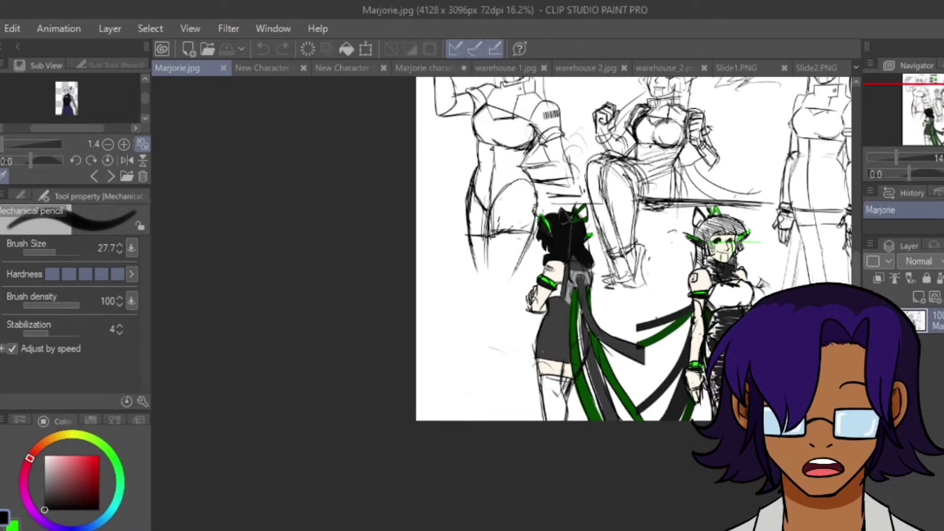
Step: Review the raised-arm and seated pose sketches together with the color swatches, in detail and across the whole sheet
scroll(662, 138, "up", 1)
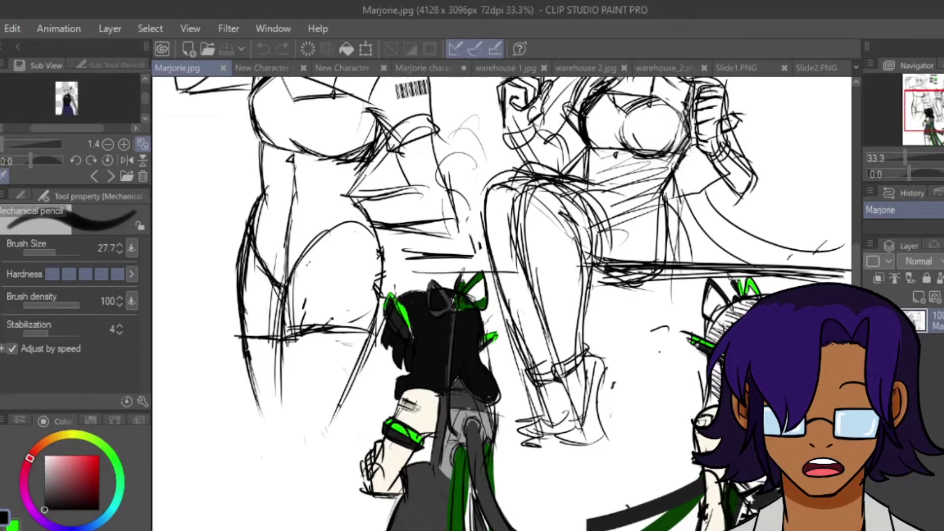
scroll(681, 224, "down", 3)
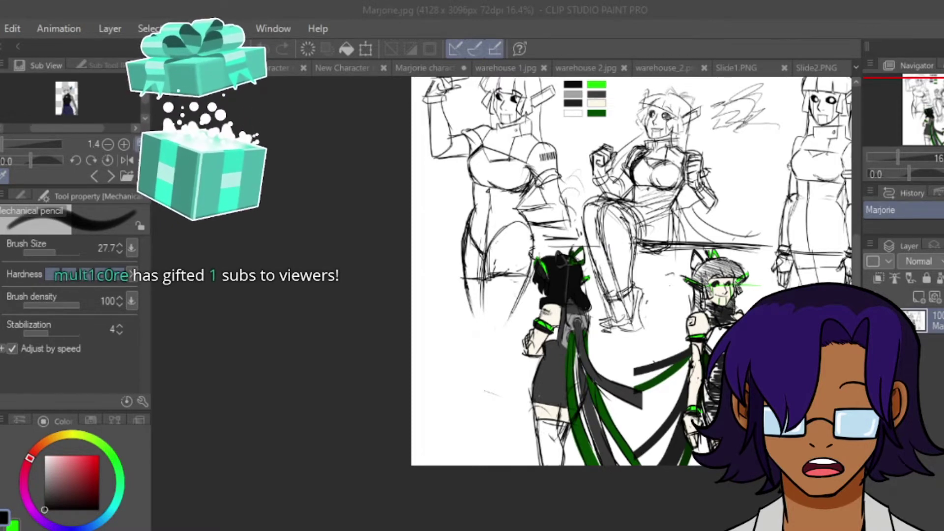
scroll(596, 101, "down", 1)
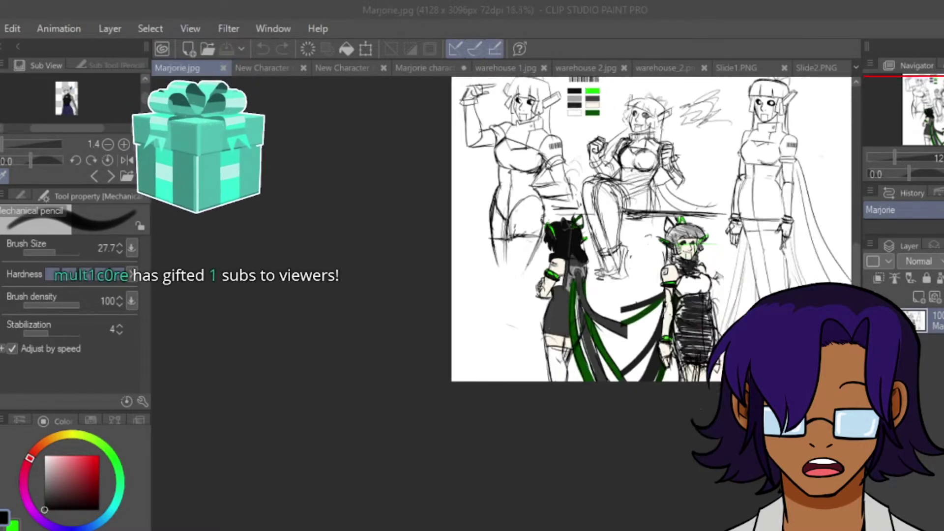
scroll(596, 101, "up", 4)
scroll(606, 93, "up", 1)
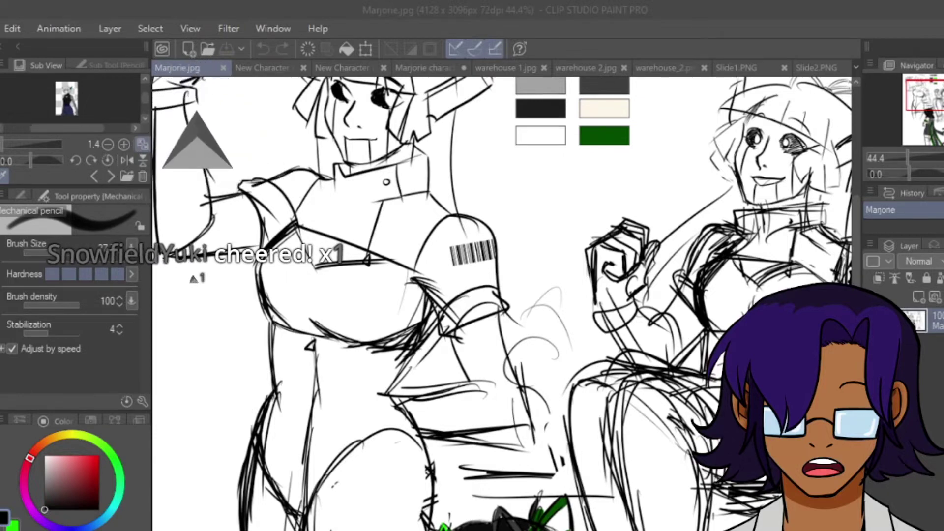
scroll(506, 303, "down", 3)
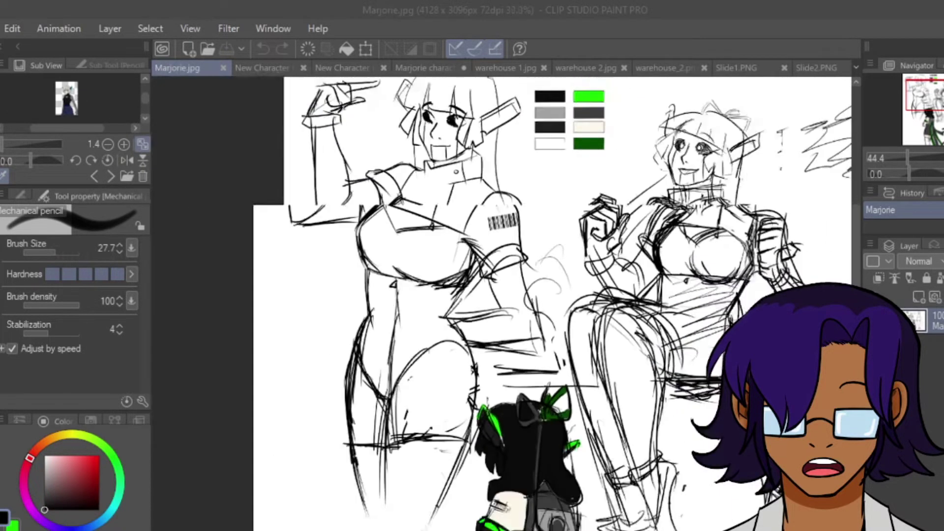
scroll(570, 303, "down", 2)
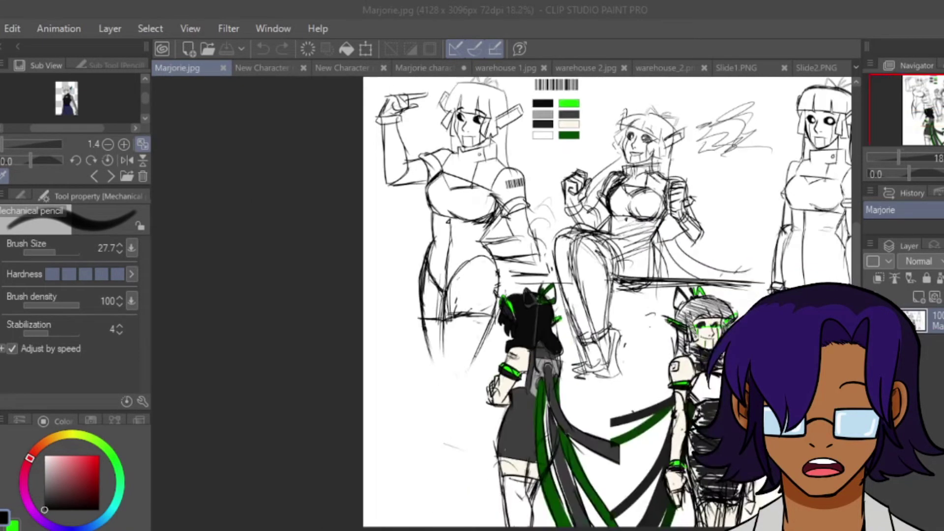
scroll(608, 303, "down", 3)
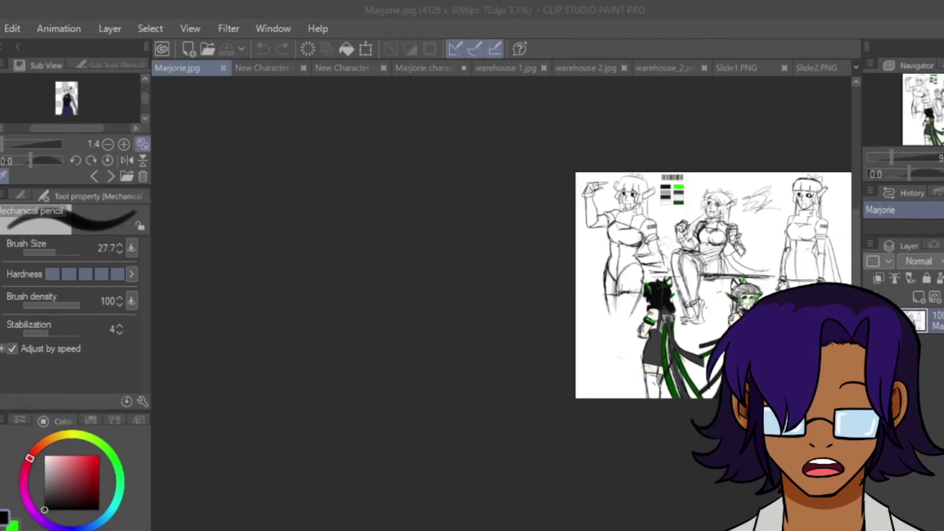
scroll(607, 303, "up", 3)
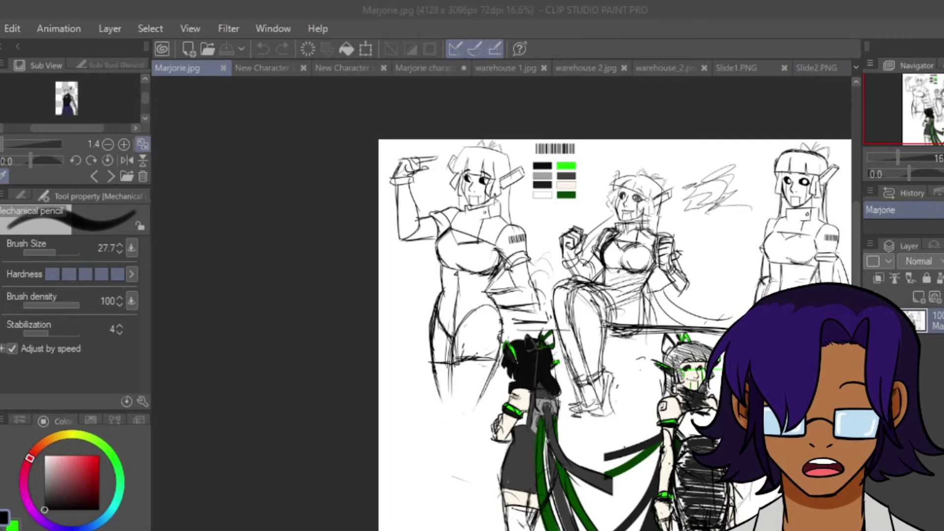
scroll(778, 226, "down", 1)
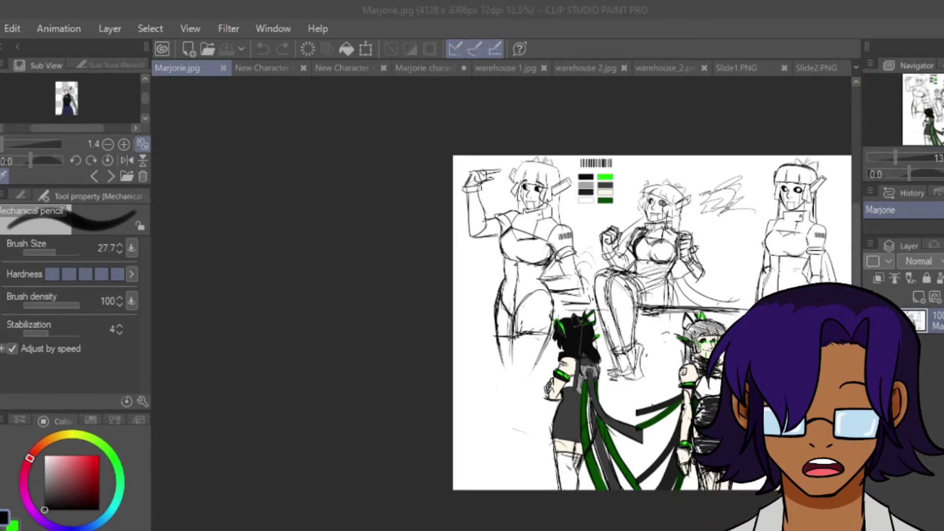
Step: Compare the colored back and front views of the character side by side on the concept sheet
scroll(752, 354, "up", 4)
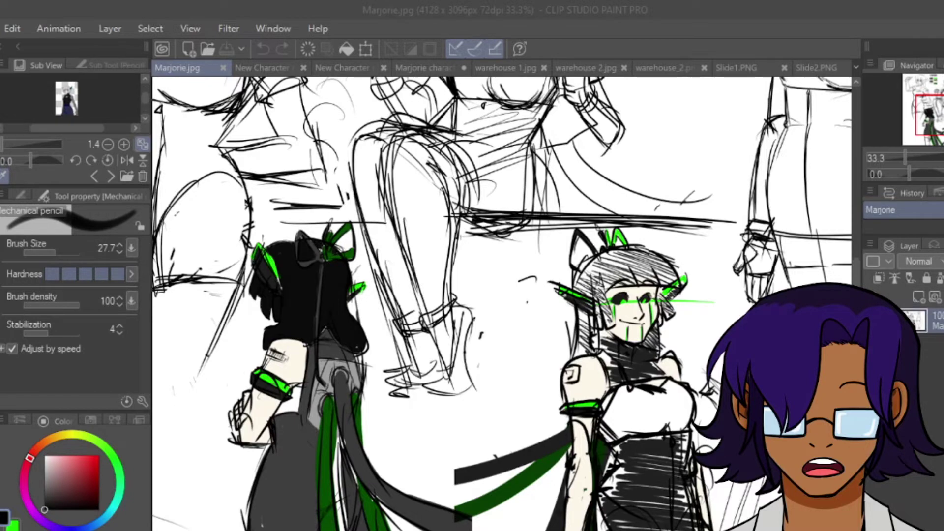
scroll(506, 295, "down", 5)
scroll(492, 344, "up", 4)
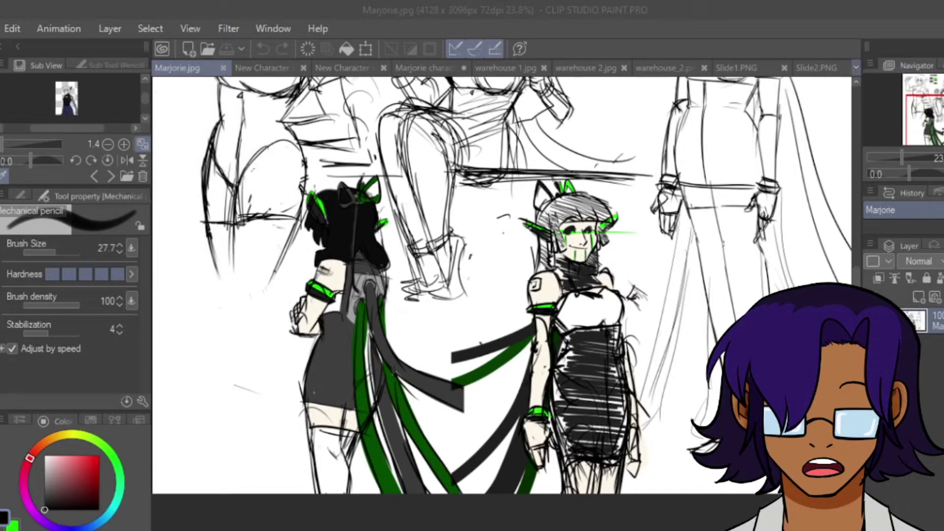
left_click(859, 77)
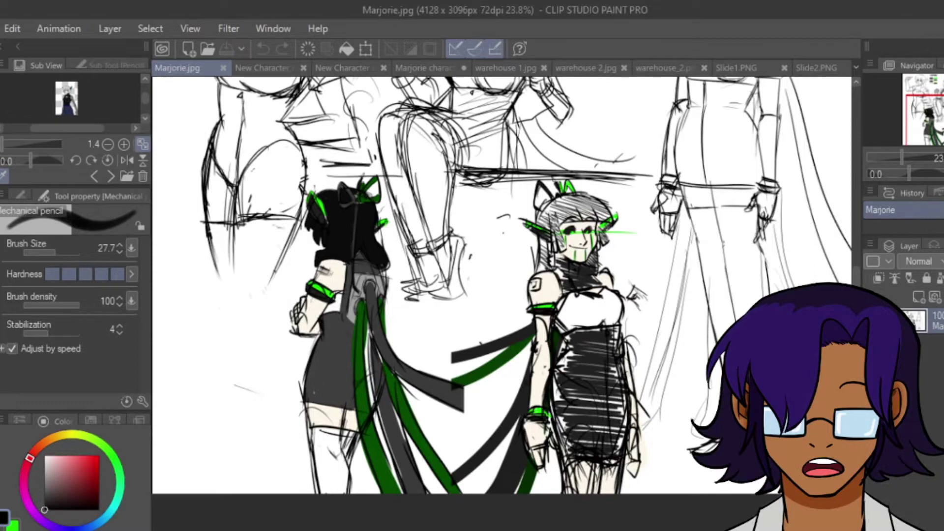
Step: Open the New Character reference (1).jpg sheet and examine the Final Draft #3 back view with its four-port back plate
scroll(618, 116, "up", 3)
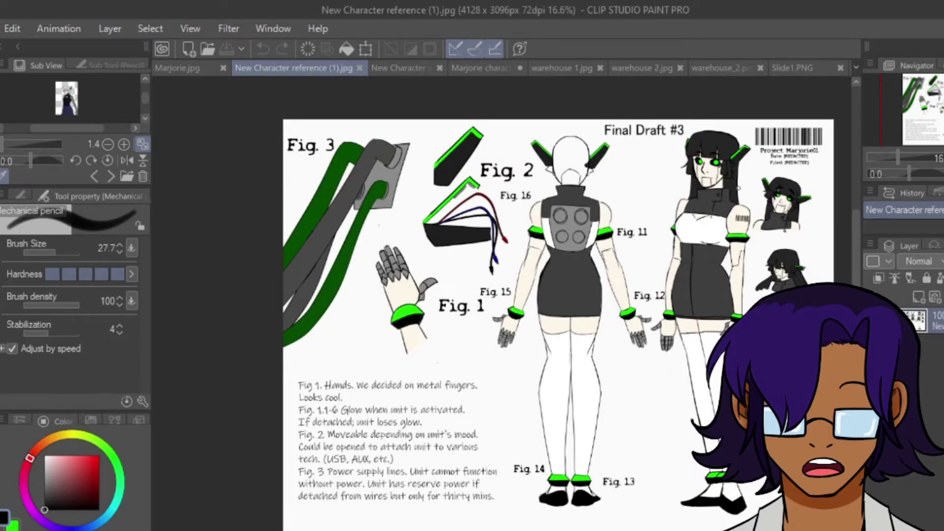
scroll(573, 128, "up", 5)
scroll(574, 127, "up", 1)
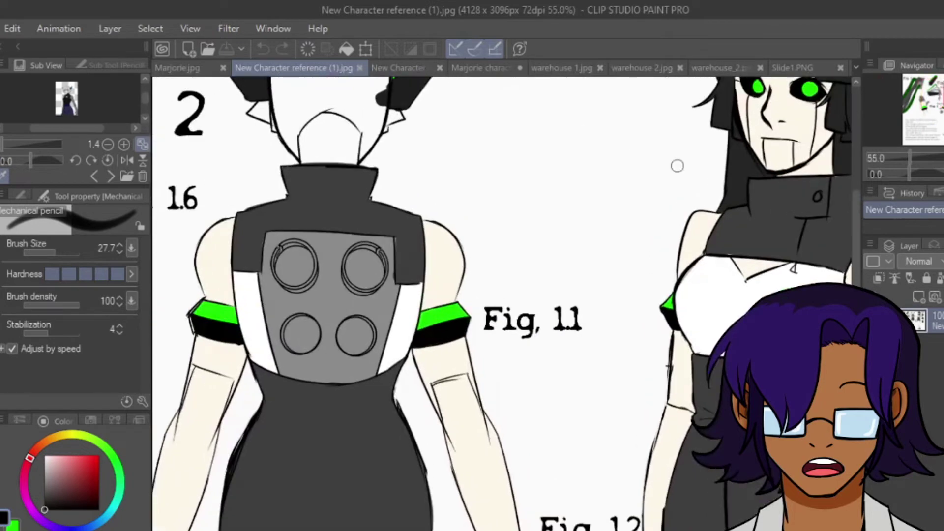
scroll(762, 315, "down", 4)
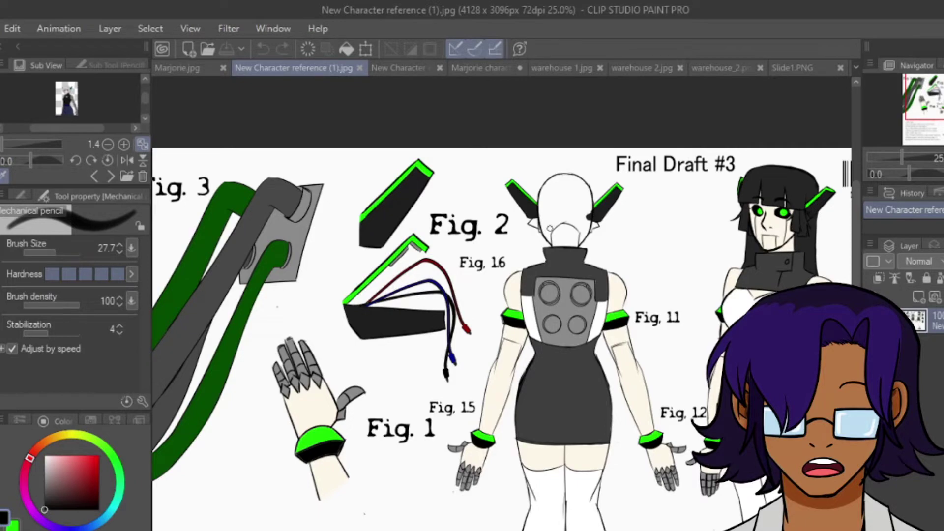
scroll(630, 187, "up", 3)
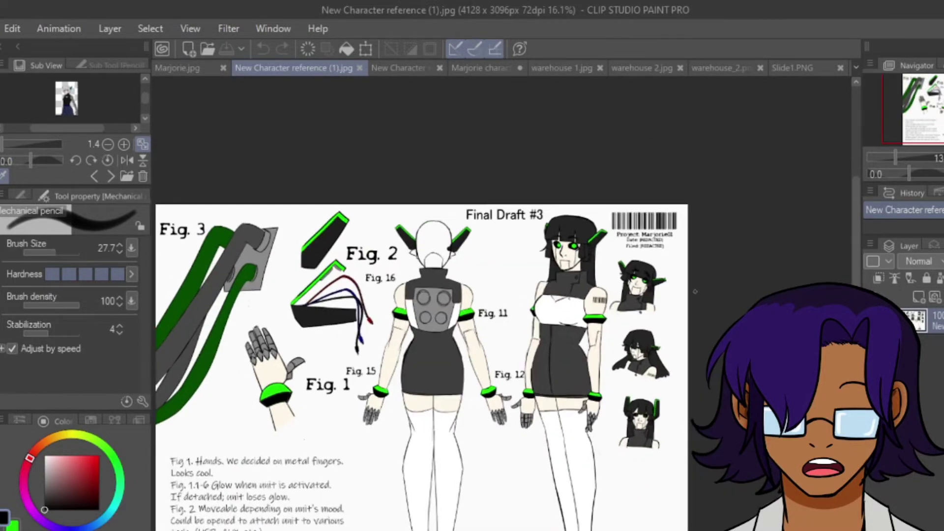
Step: Examine the front view's head and arm barcode together with the Project Marjorie01 label on the reference sheet
scroll(631, 186, "up", 2)
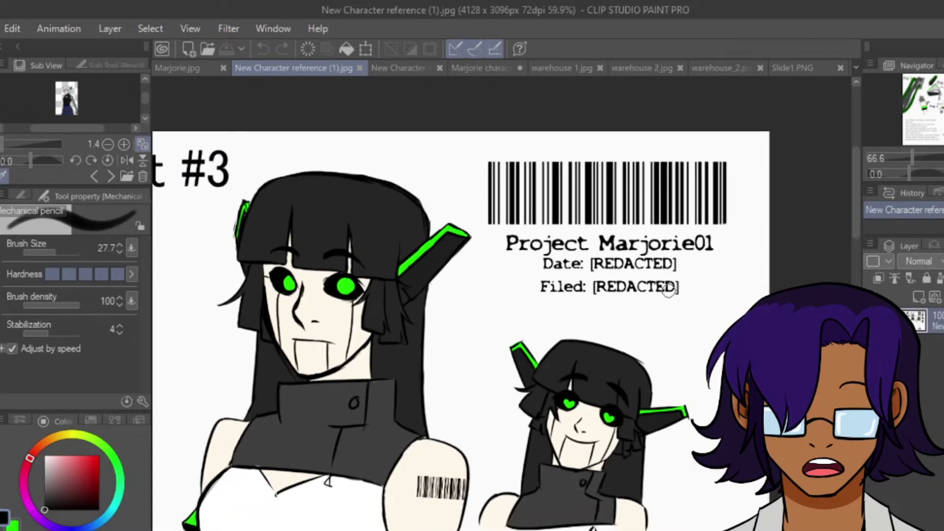
scroll(673, 288, "down", 1)
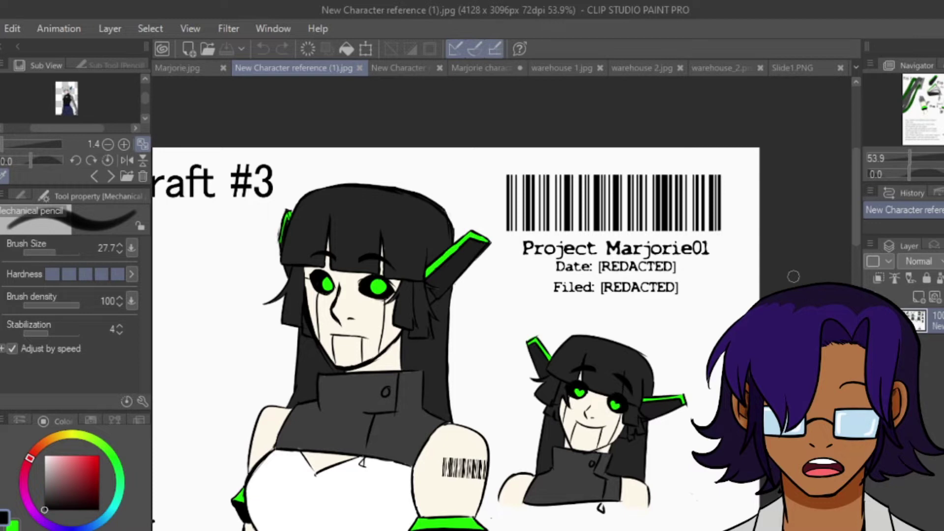
scroll(533, 132, "down", 2)
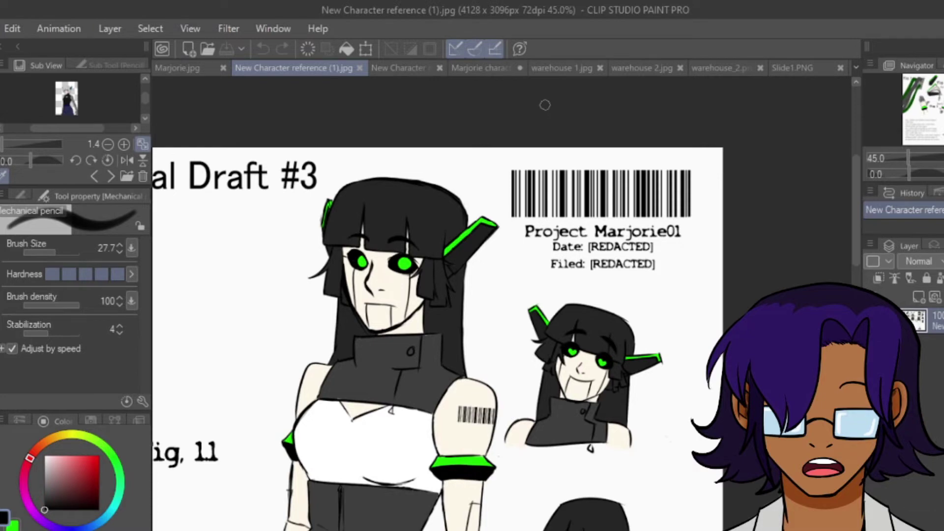
scroll(544, 104, "down", 3)
scroll(544, 104, "down", 3)
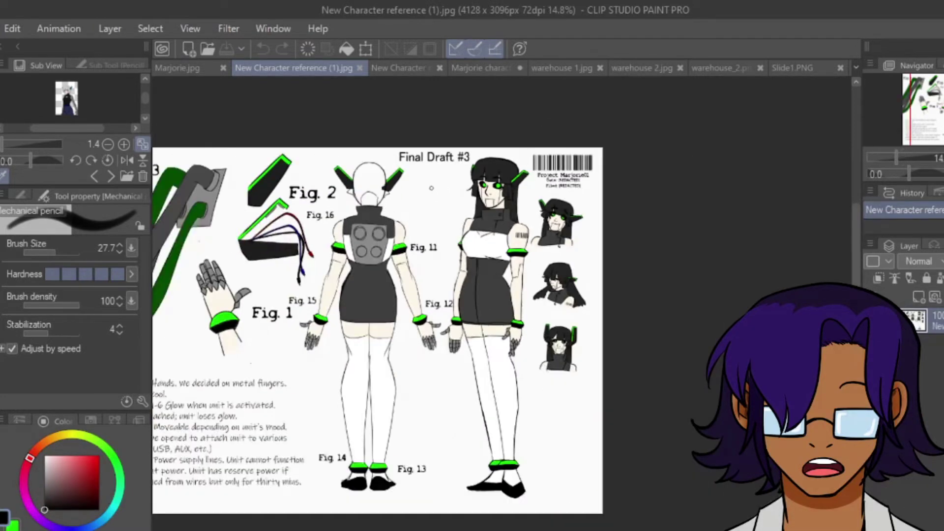
scroll(375, 295, "down", 2)
Step: Read the Fig. 1 and Fig. 1.1-6 notes and compare them with the metal-fingered hand and its green wristband
scroll(214, 334, "up", 3)
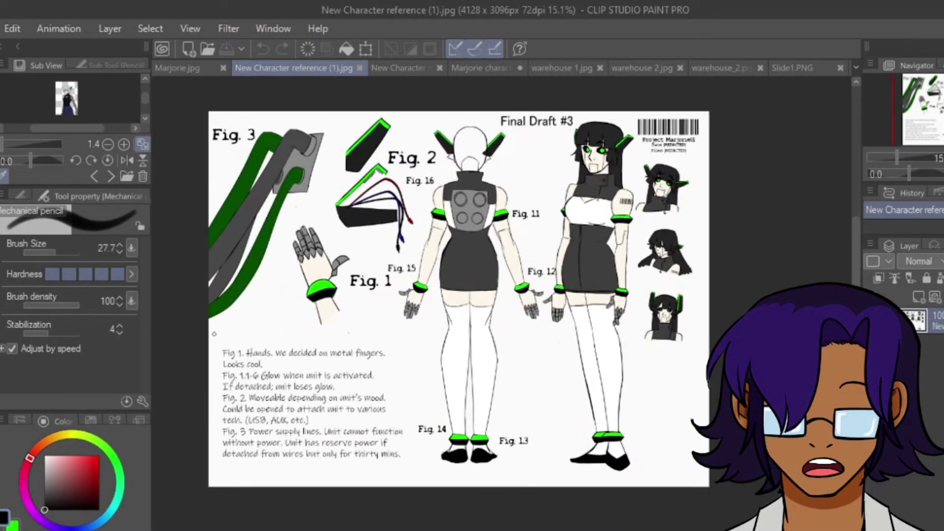
scroll(245, 374, "up", 3)
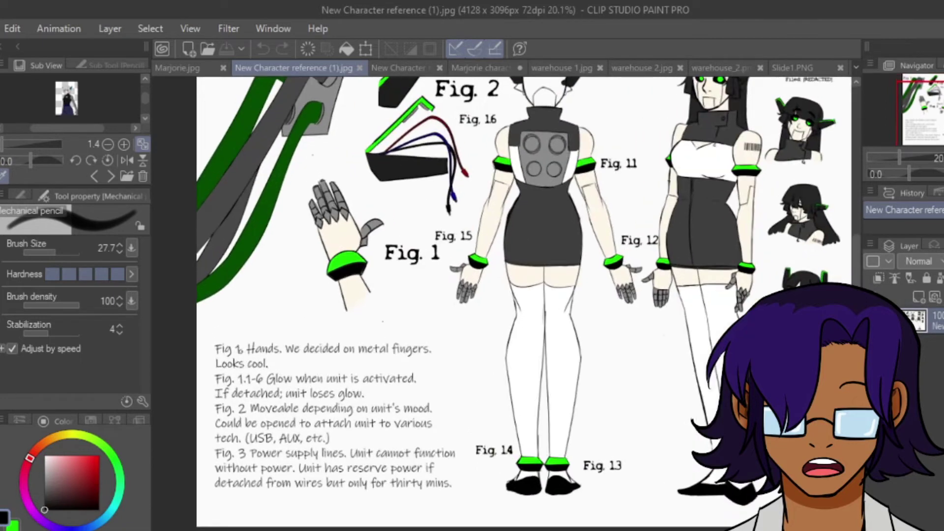
scroll(219, 379, "up", 3)
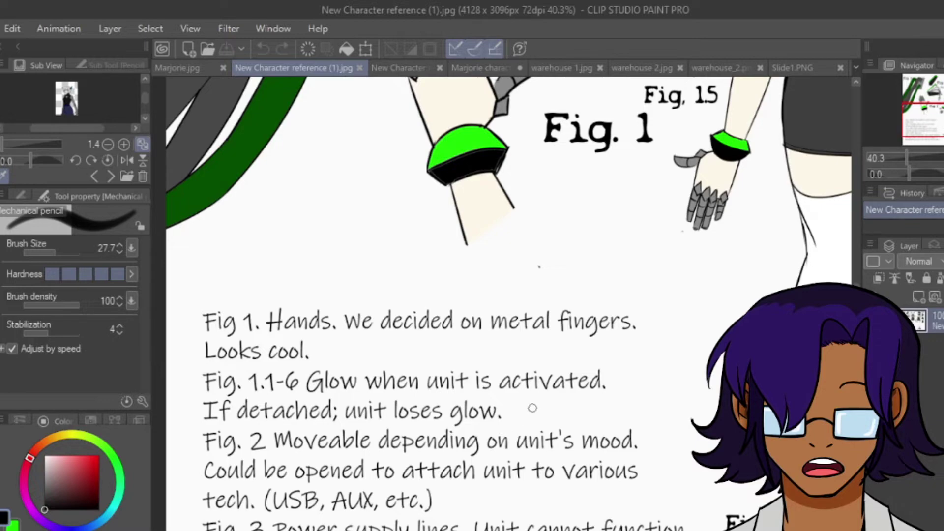
scroll(533, 405, "down", 2)
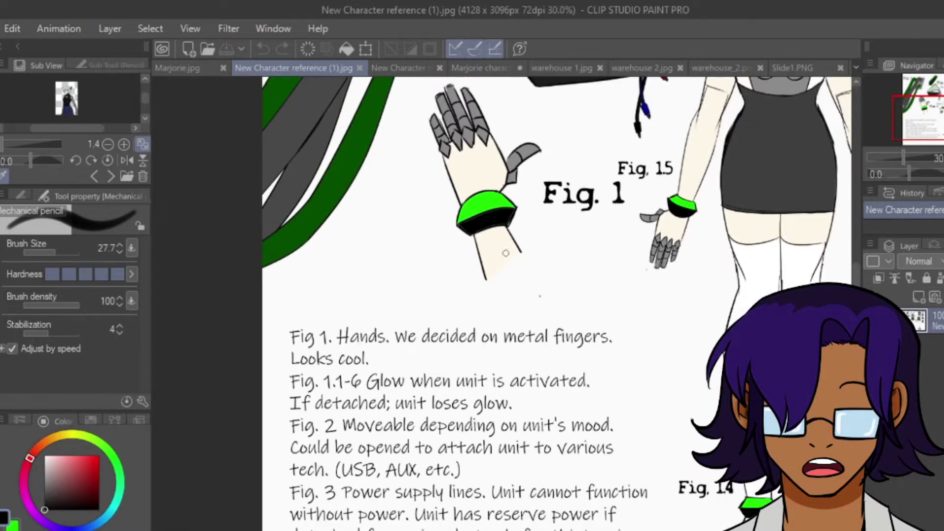
scroll(609, 223, "down", 2)
scroll(643, 191, "down", 1)
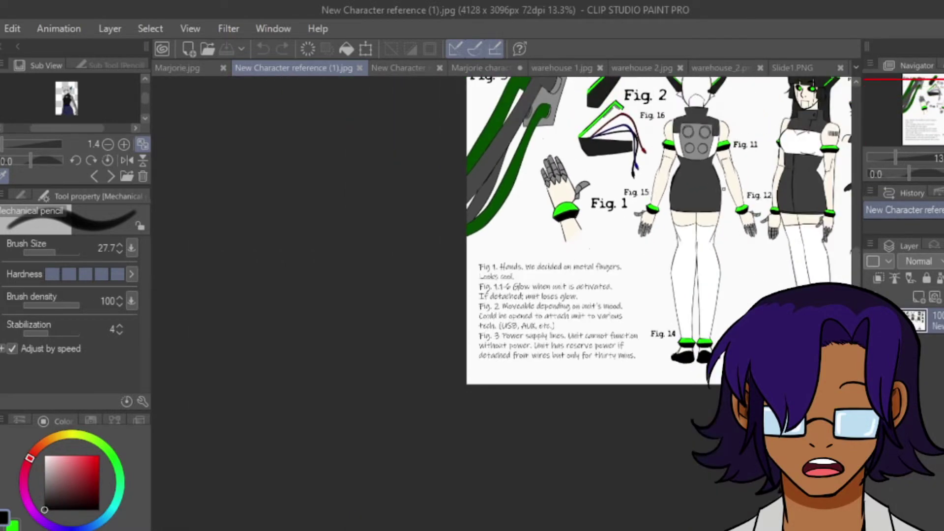
Step: Review the written notes for Figs. 1 to 3 alongside the hand, opened ear piece and power supply line drawings
scroll(744, 252, "up", 3)
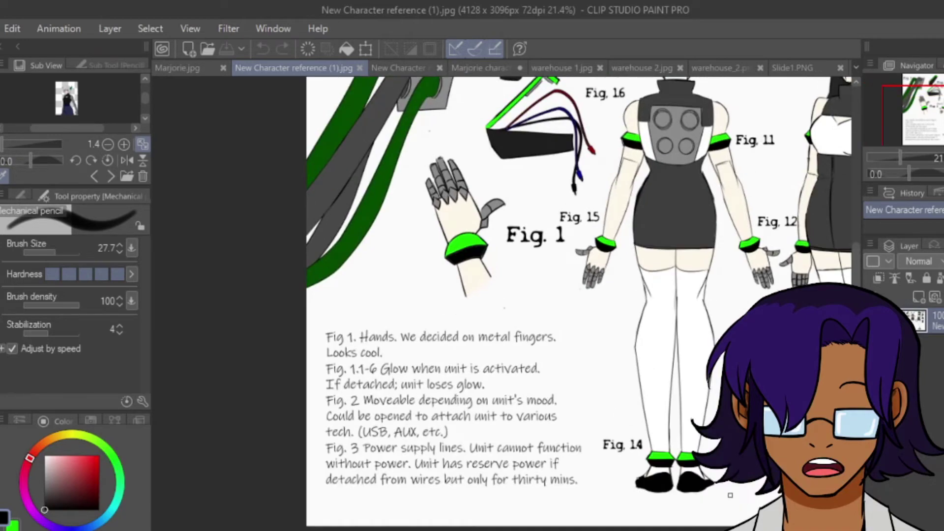
scroll(519, 395, "up", 2)
scroll(404, 440, "down", 1)
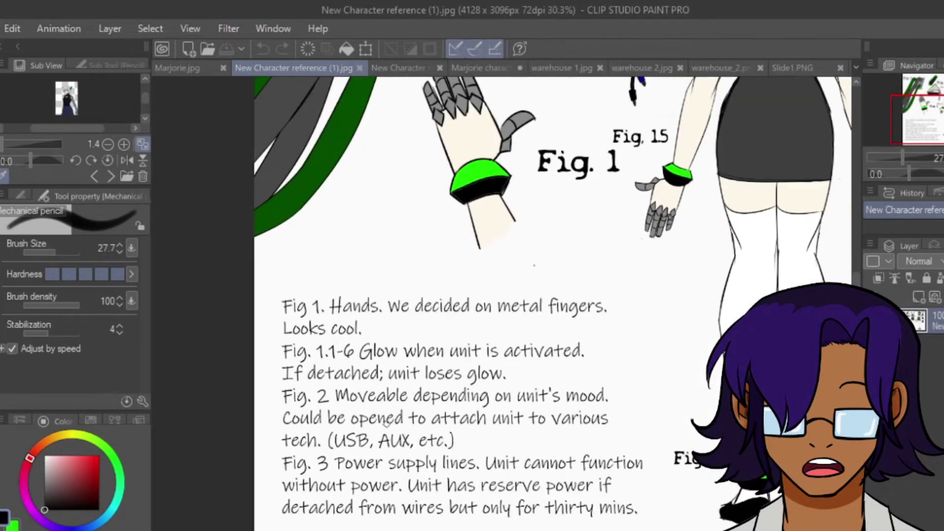
scroll(500, 350, "down", 1)
scroll(585, 295, "down", 2)
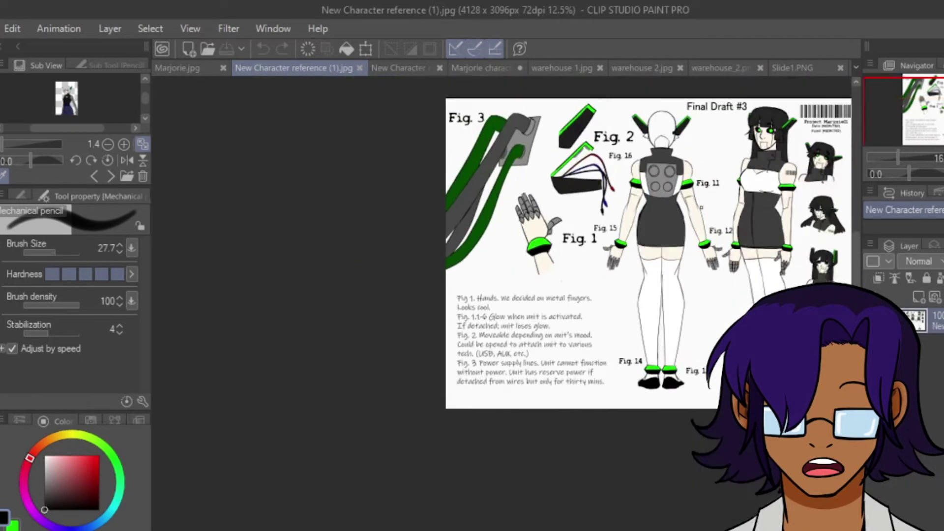
scroll(585, 294, "up", 2)
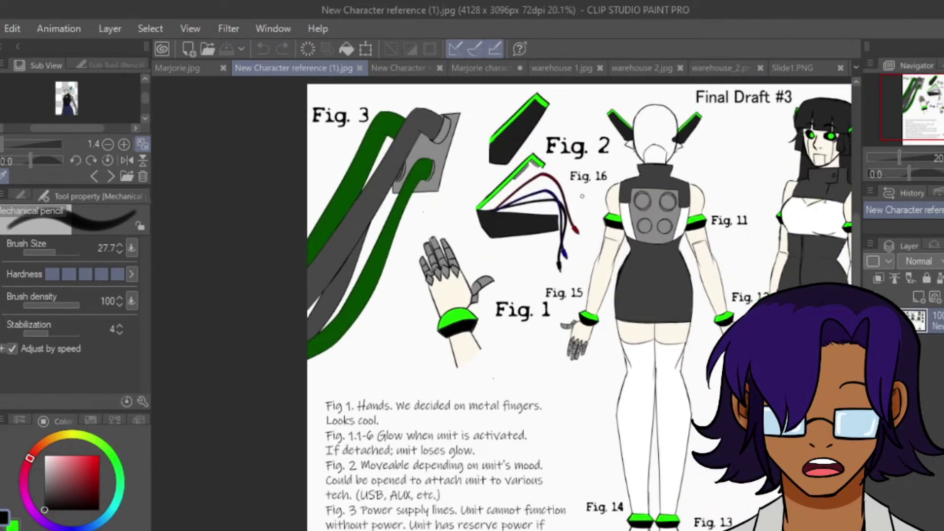
scroll(639, 221, "down", 1)
scroll(467, 472, "up", 3)
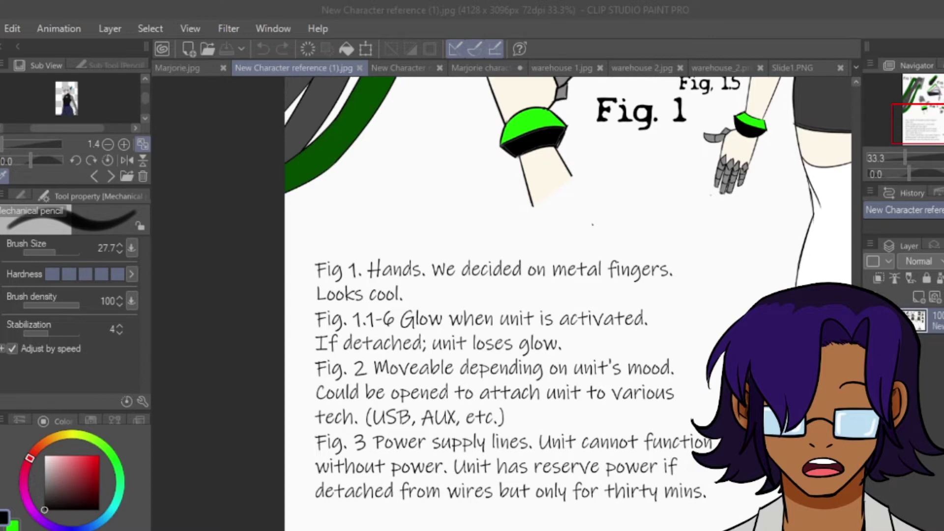
Step: Check the notes on glow and power supply against the back view's arm, wrist and ankle bands, Figs. 11 to 16
scroll(528, 295, "down", 2)
scroll(528, 295, "down", 1)
scroll(528, 295, "up", 3)
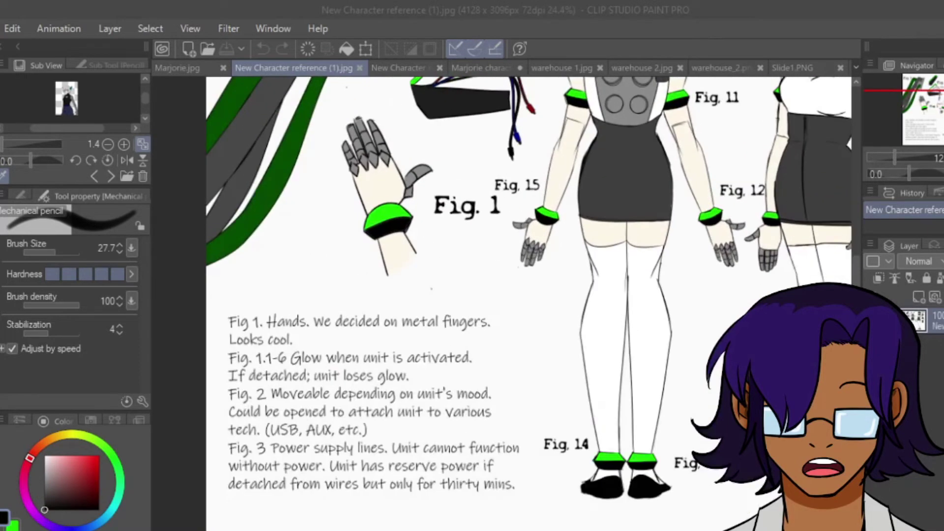
scroll(659, 133, "down", 1)
scroll(556, 302, "up", 3)
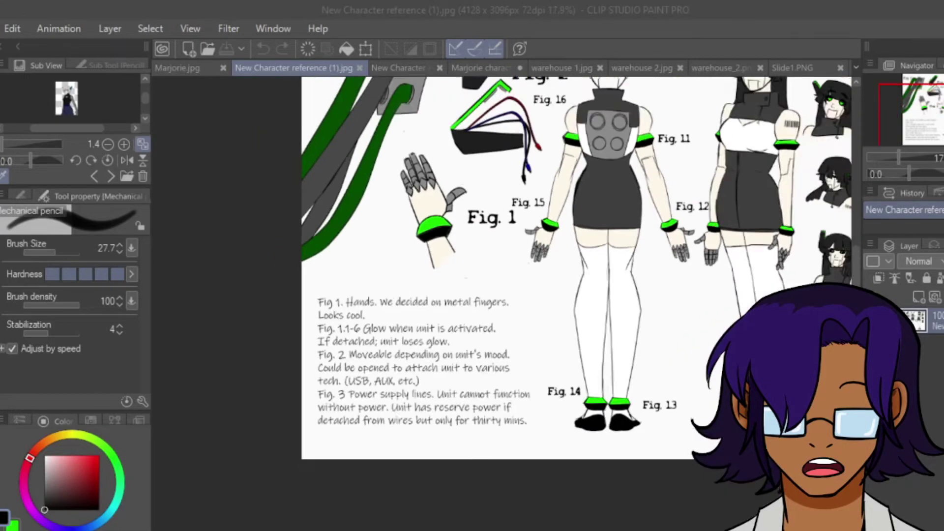
scroll(383, 148, "down", 4)
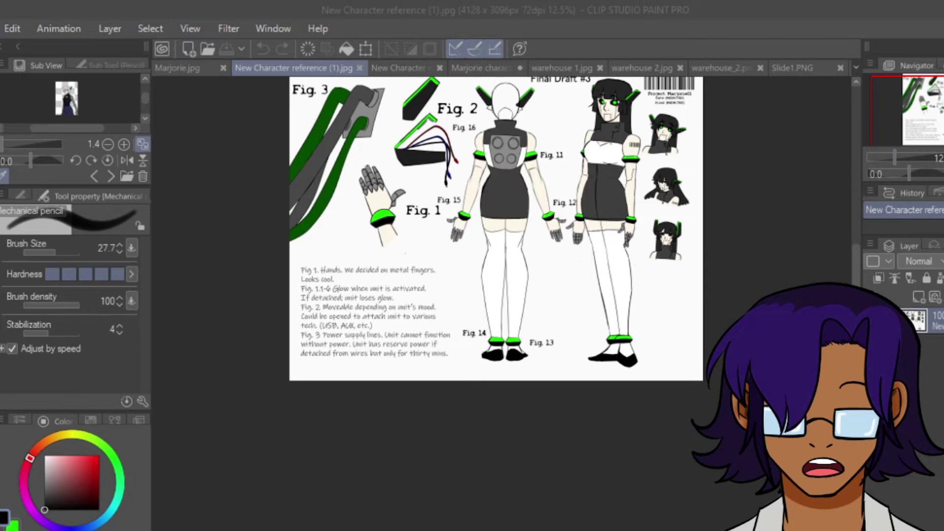
scroll(378, 367, "up", 5)
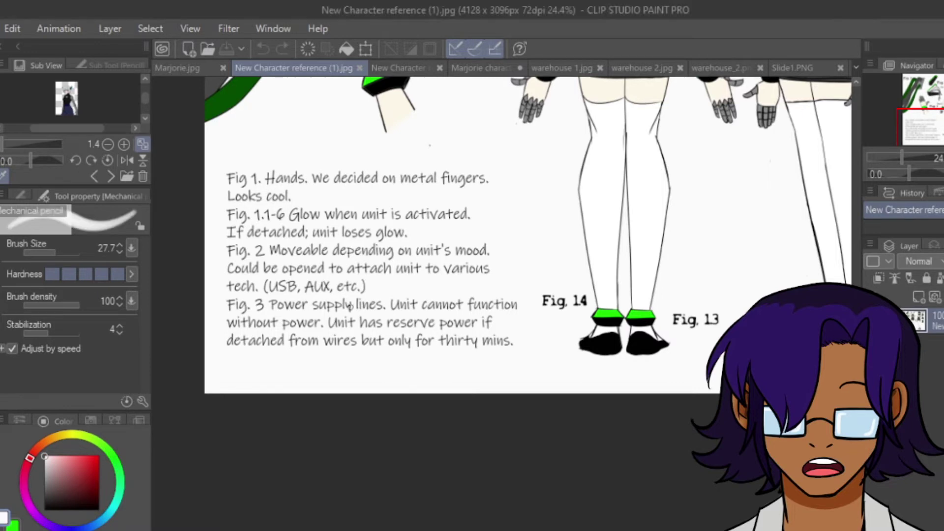
Step: Examine the three small head portraits, comparing their facial expressions and the angles of the green-edged ear pieces
scroll(449, 111, "down", 3)
scroll(454, 115, "down", 4)
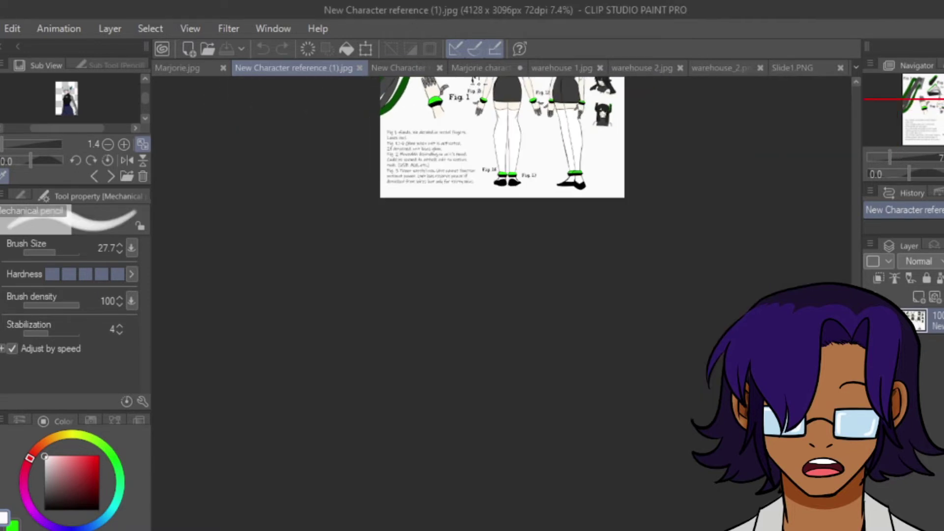
scroll(581, 109, "up", 2)
scroll(581, 109, "up", 5)
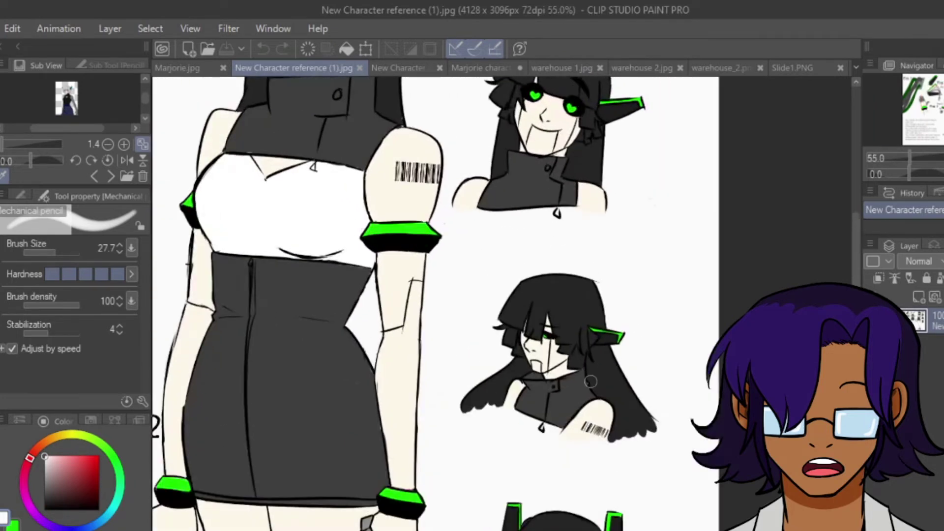
scroll(578, 398, "up", 3)
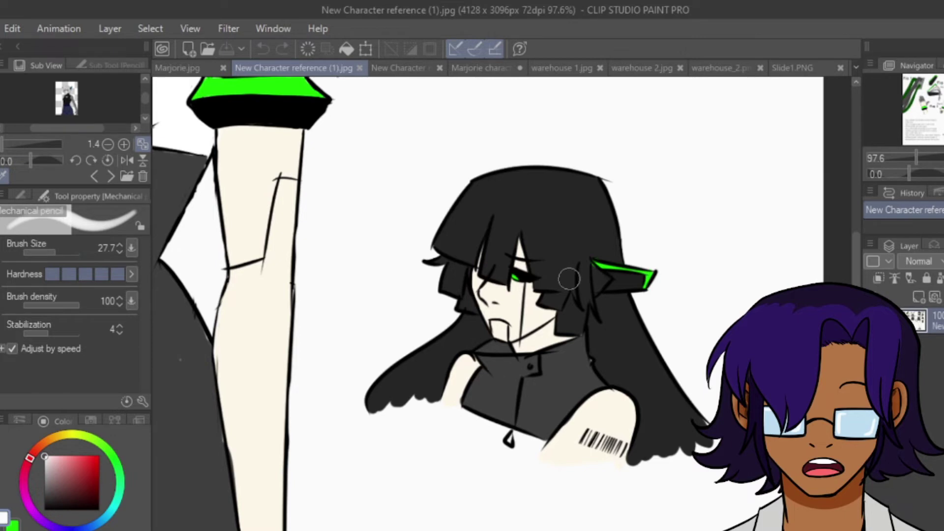
scroll(680, 316, "down", 5)
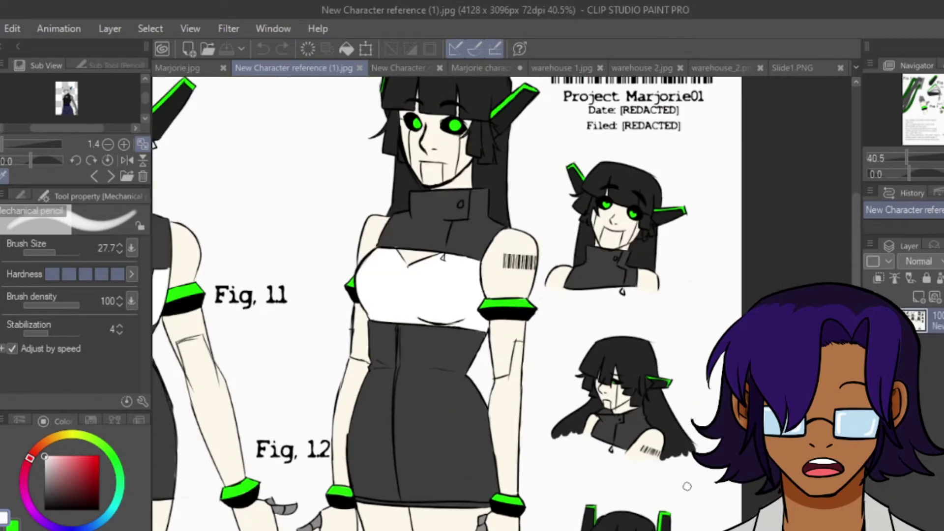
left_click_drag(855, 220, 847, 272)
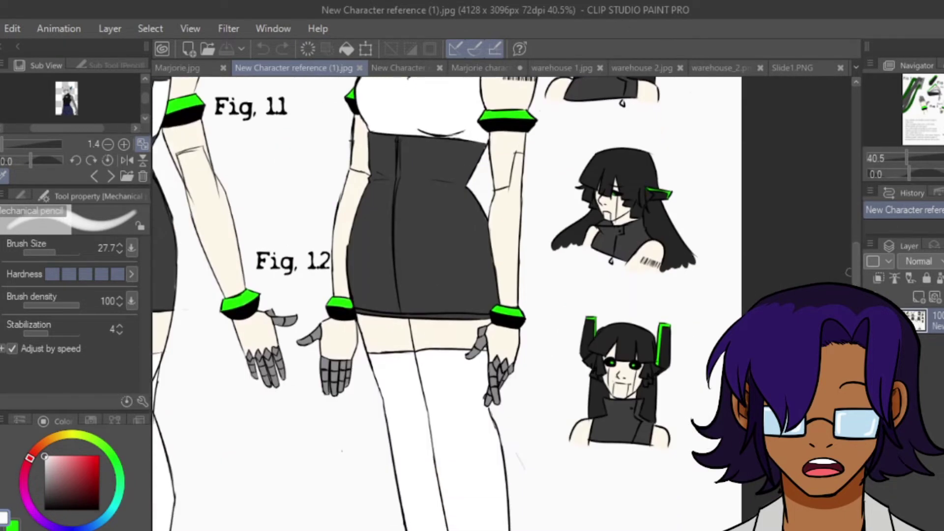
scroll(590, 435, "up", 5)
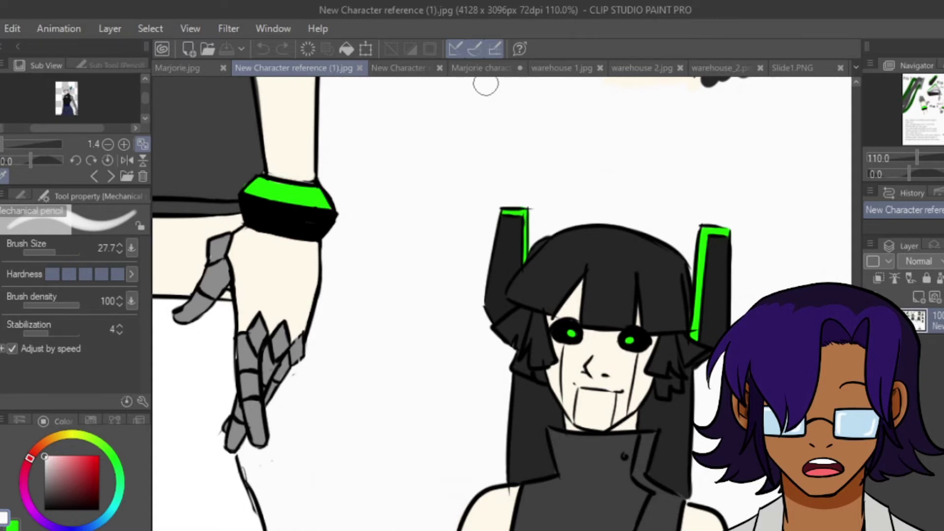
Step: View the long-haired back view in New Character reference (2).jpg, and switch to the Marjorie character changes document
left_click(414, 67)
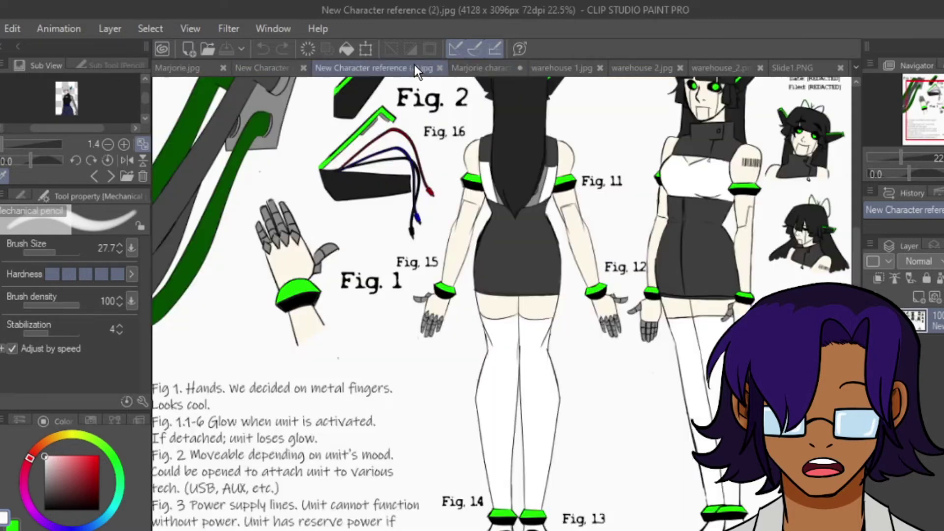
left_click(480, 67)
scroll(417, 173, "down", 3)
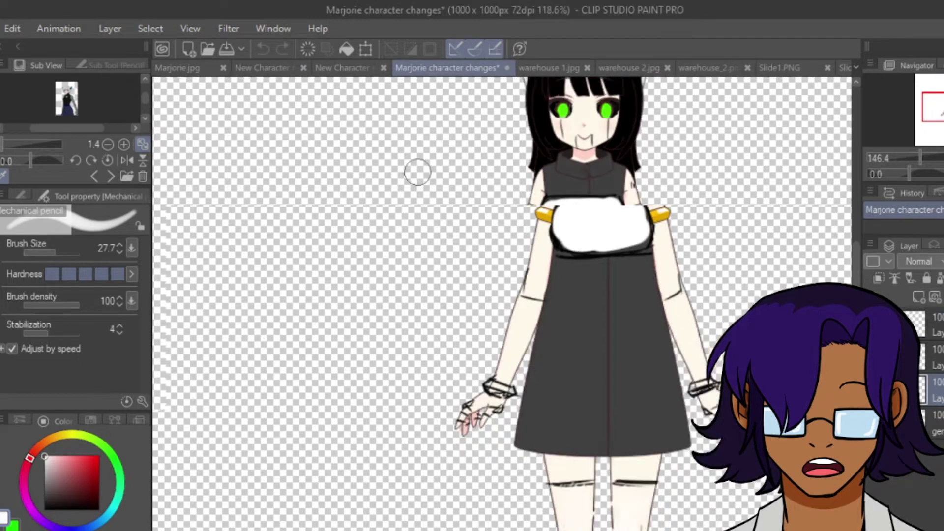